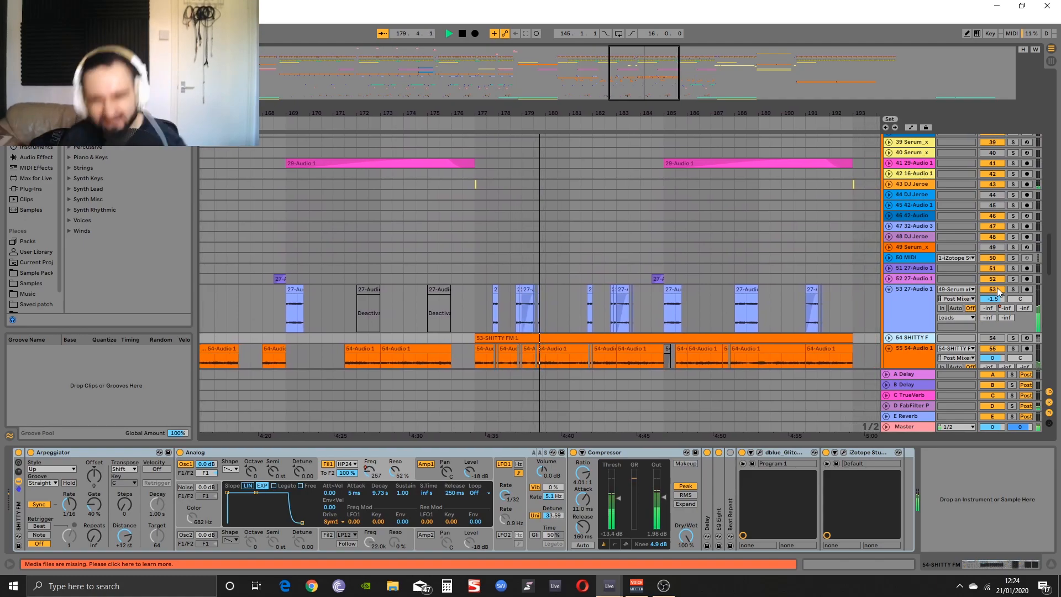
# Stop playback and examine the lead tracks' clips around bar 177, focusing on the SHITTY FM clip and its resampled audio
pyautogui.scroll(-3, 998, 293)
pyautogui.scroll(-1, 995, 295)
pyautogui.press('space')
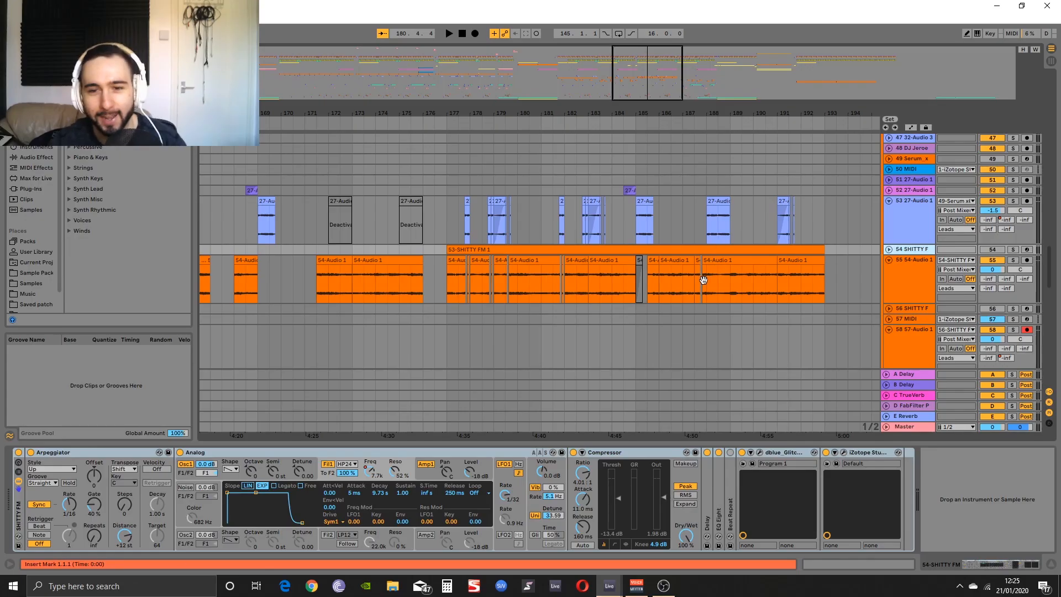
pyautogui.scroll(-1, 666, 272)
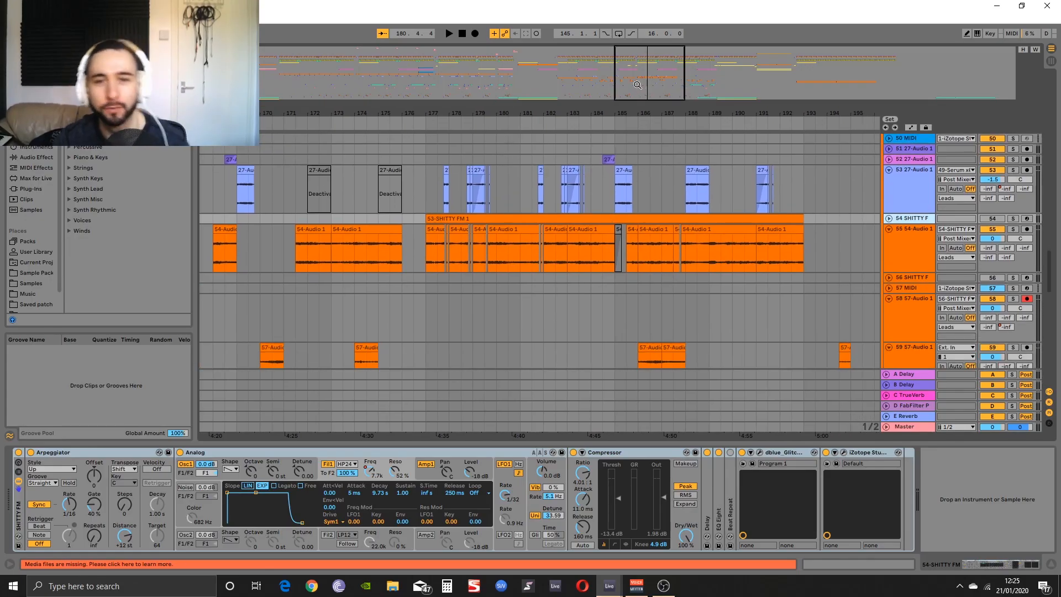
pyautogui.scroll(3, 602, 265)
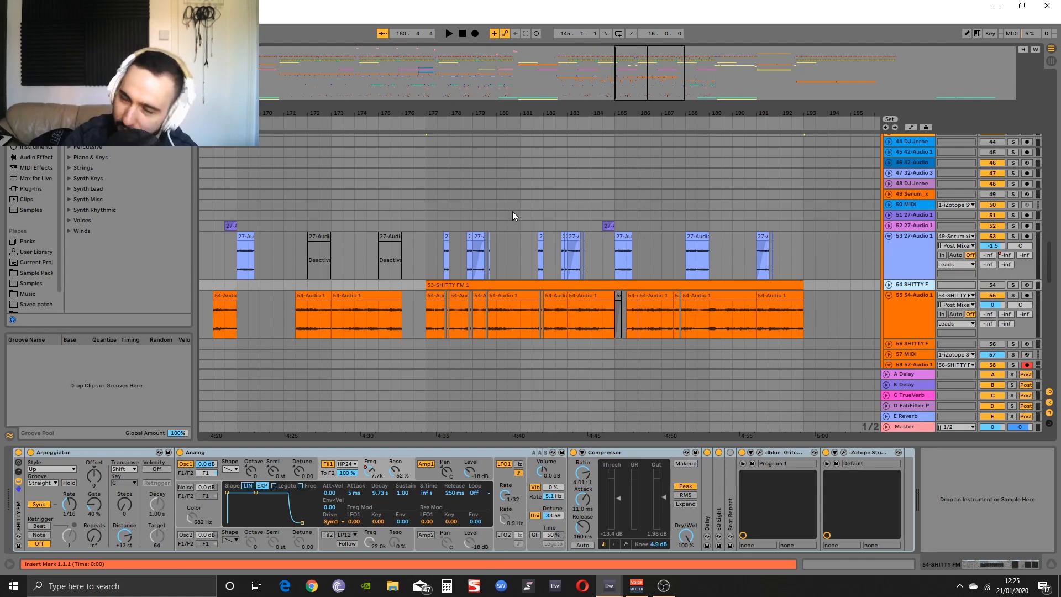
pyautogui.scroll(3, 471, 240)
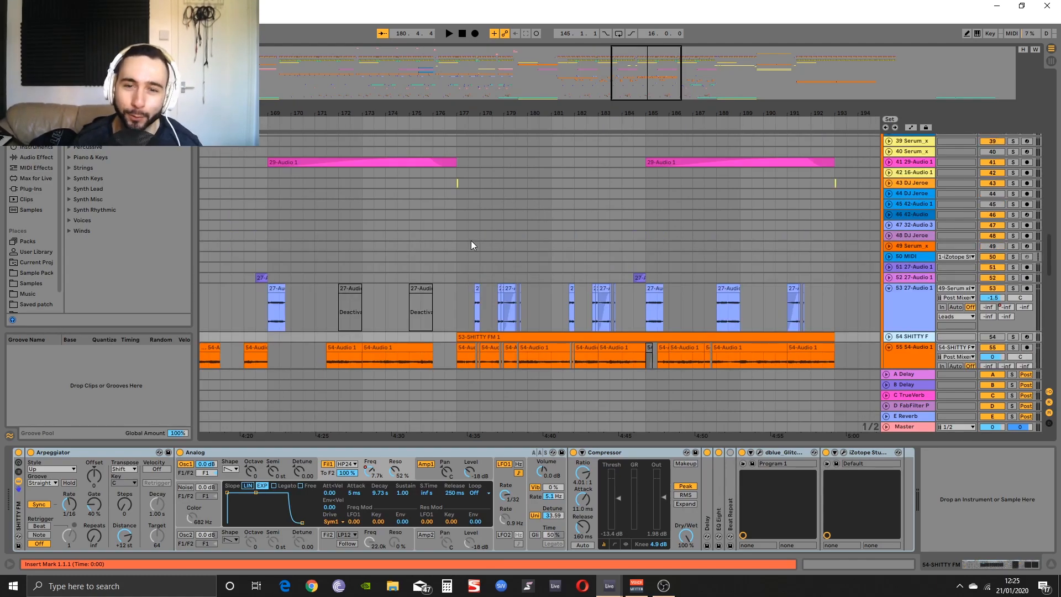
pyautogui.scroll(-3, 471, 240)
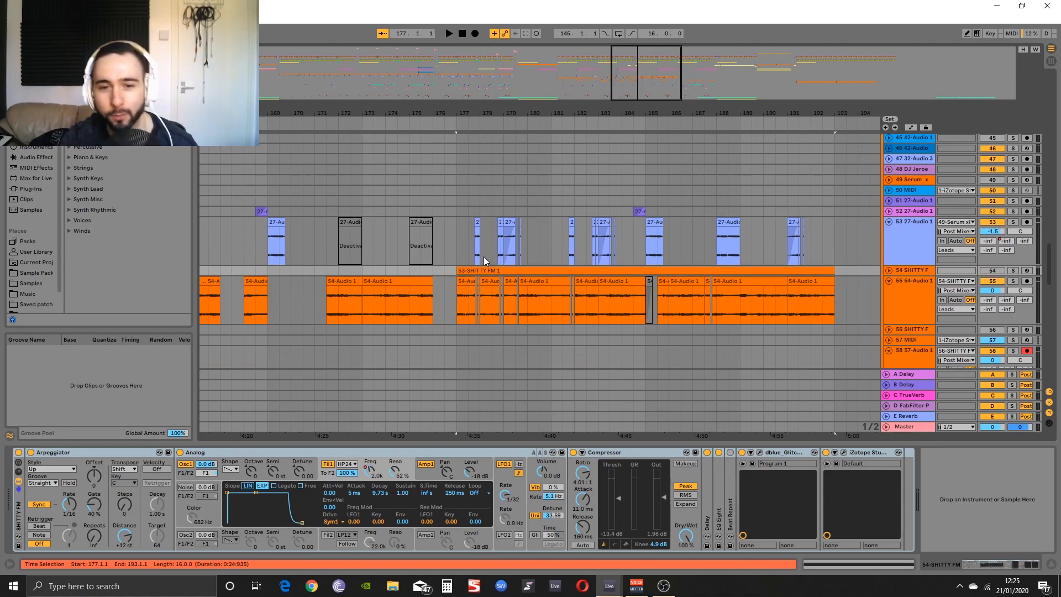
pyautogui.keyDown('ctrl'); pyautogui.scroll(3, 569, 248); pyautogui.keyUp('ctrl')
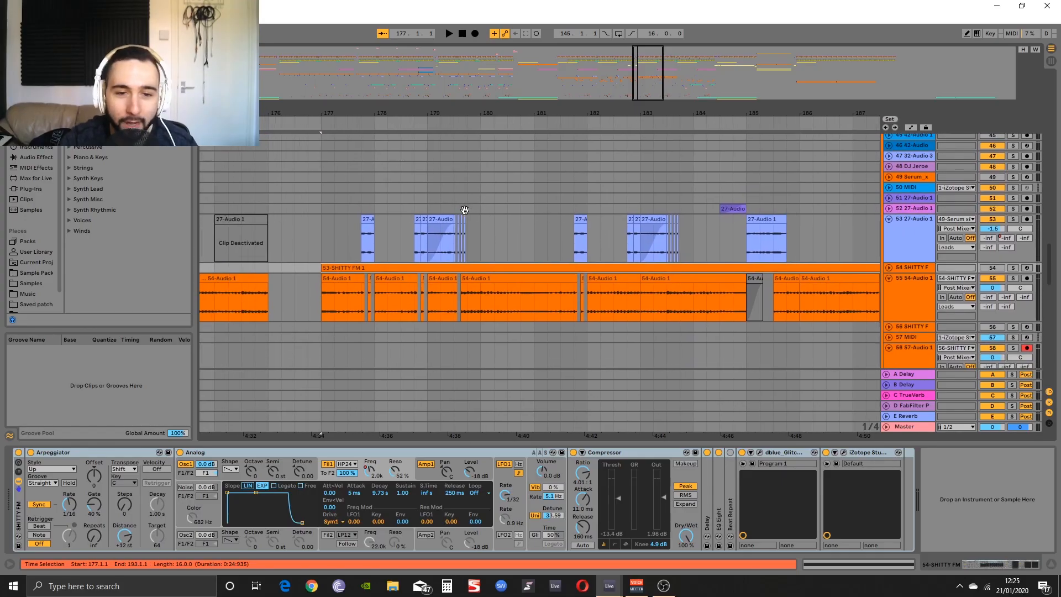
pyautogui.keyDown('ctrl'); pyautogui.keyDown('alt'); pyautogui.moveTo(465, 210); pyautogui.dragTo(466, 208); pyautogui.keyUp('alt'); pyautogui.keyUp('ctrl')
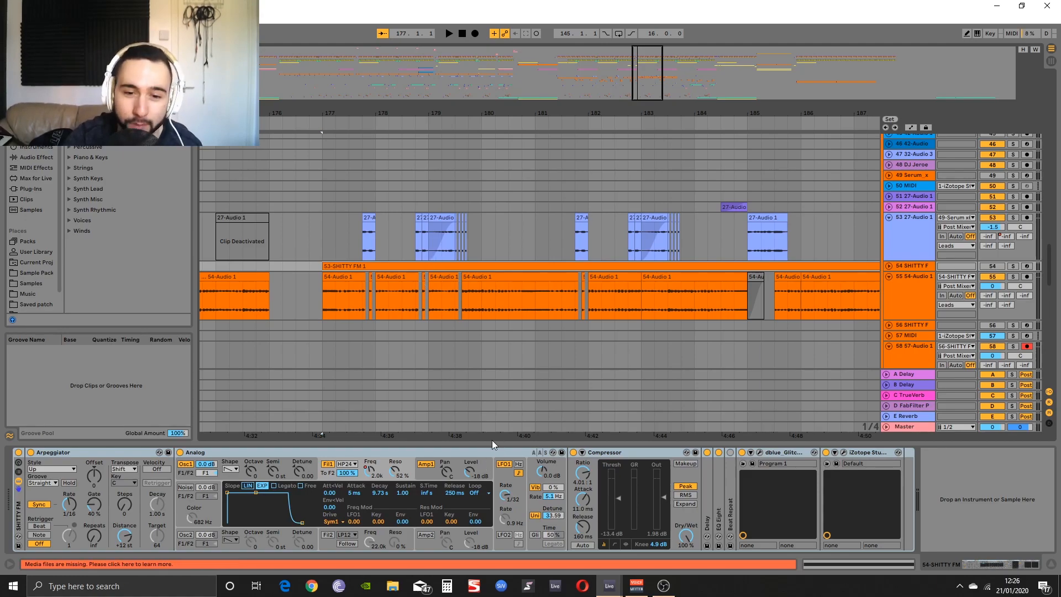
# Solo the SHITTY FM track and switch off its Arpeggiator, Compressor, Delay, EQ Eight, Beat Repeat and iZotope effect, keeping Analog on
pyautogui.click(286, 452)
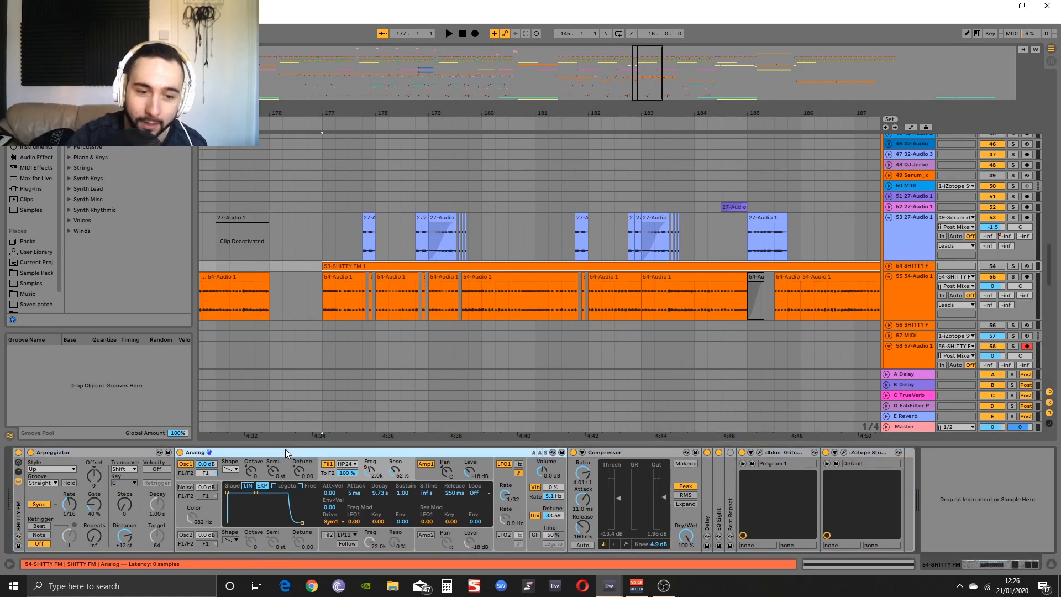
pyautogui.click(1013, 265)
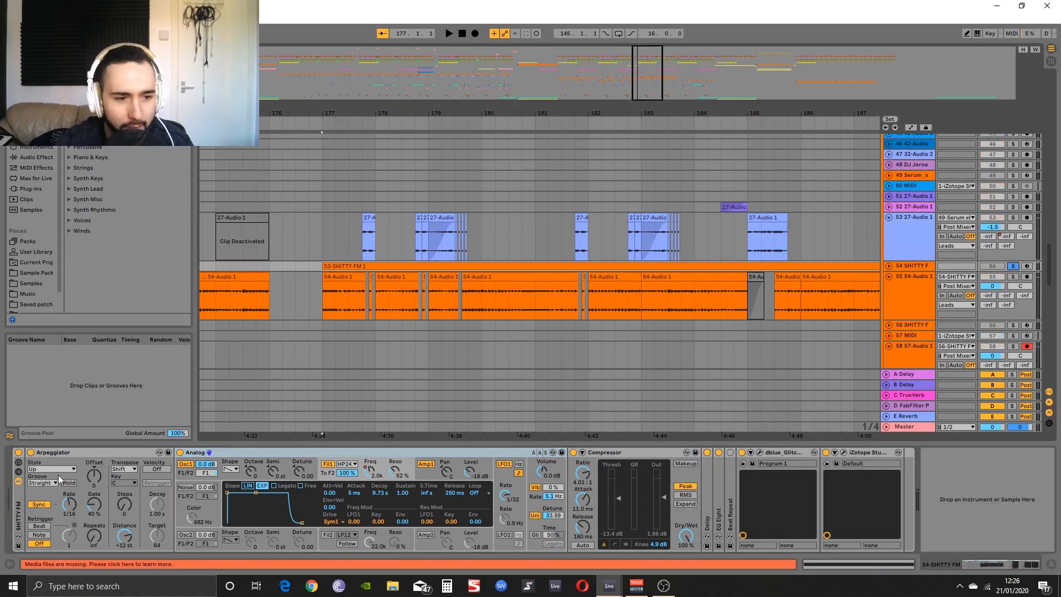
pyautogui.click(30, 452)
pyautogui.click(573, 452)
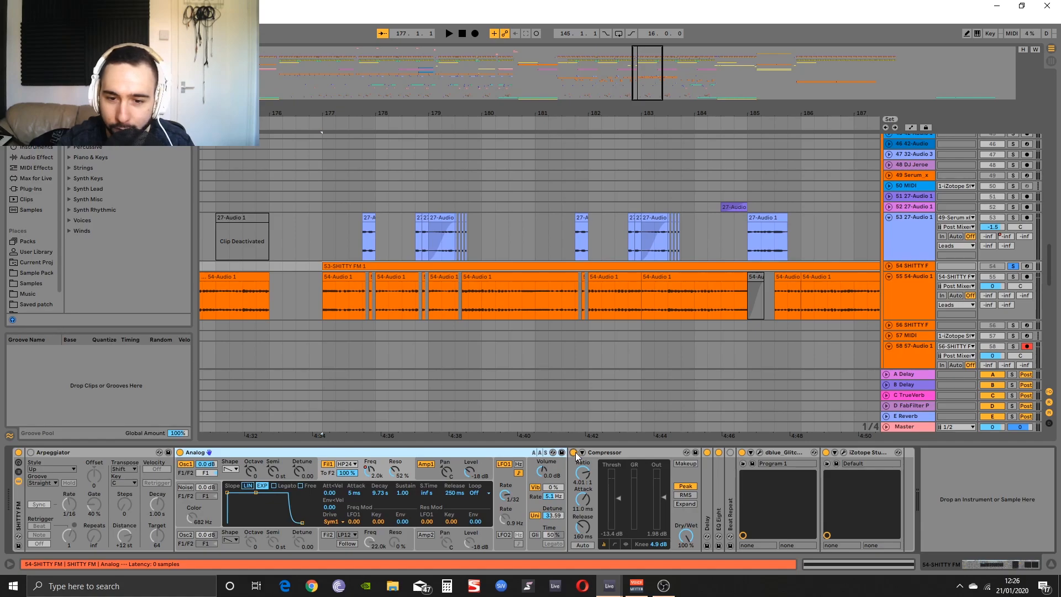
pyautogui.click(707, 452)
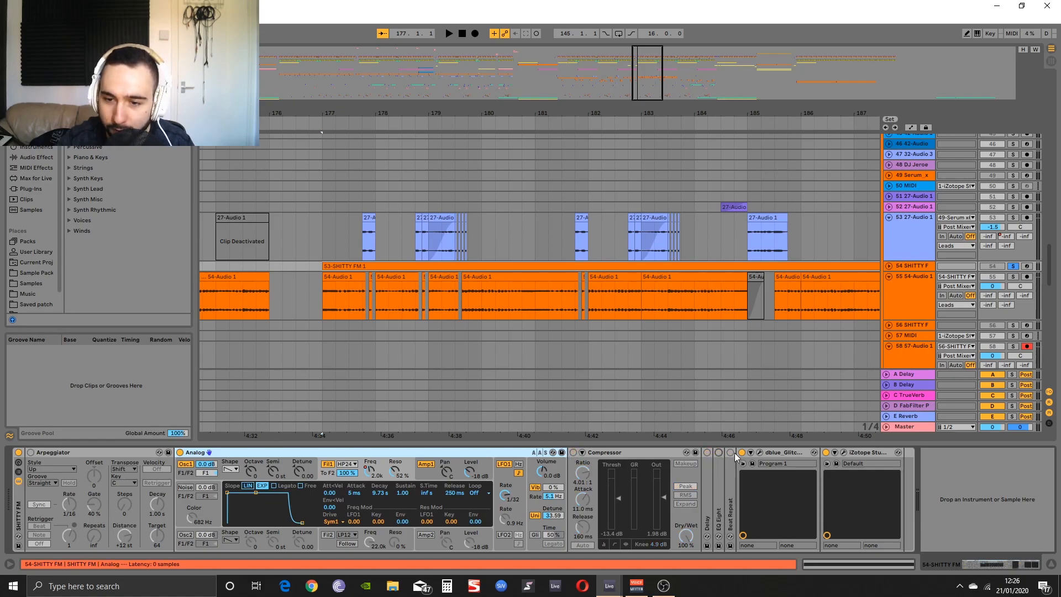
pyautogui.click(826, 452)
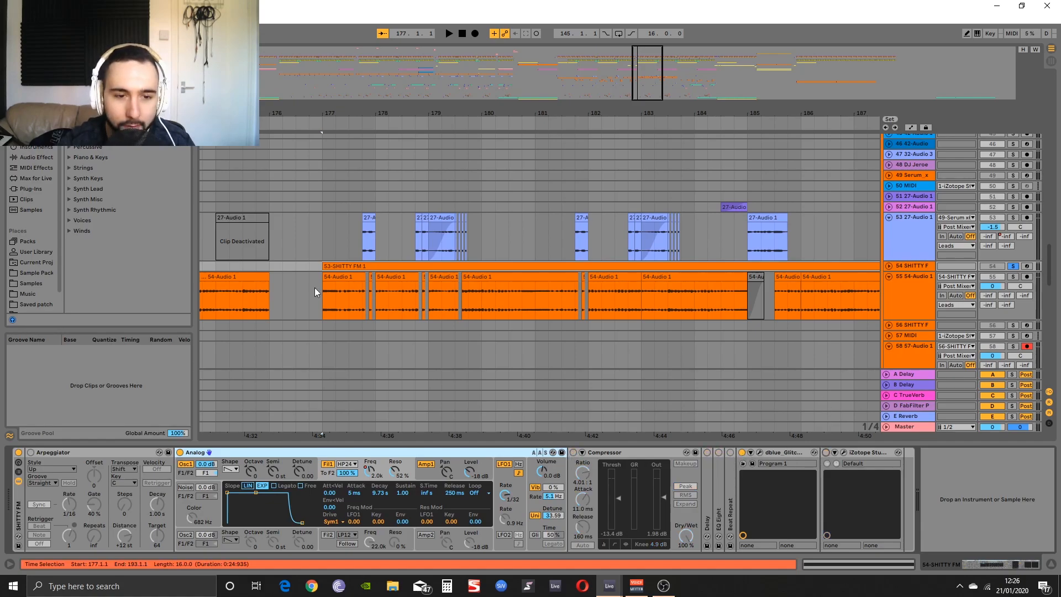
# Play the soloed SHITTY FM track, unfold it in the arrangement and switch off the dblue Glitch effect
pyautogui.press('space')
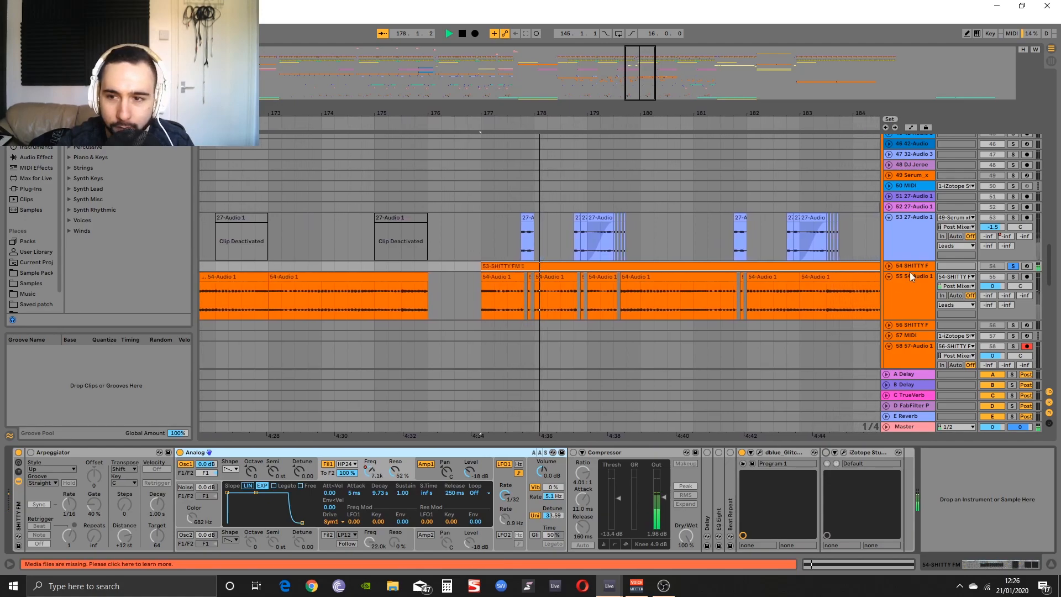
pyautogui.click(889, 266)
pyautogui.click(903, 274)
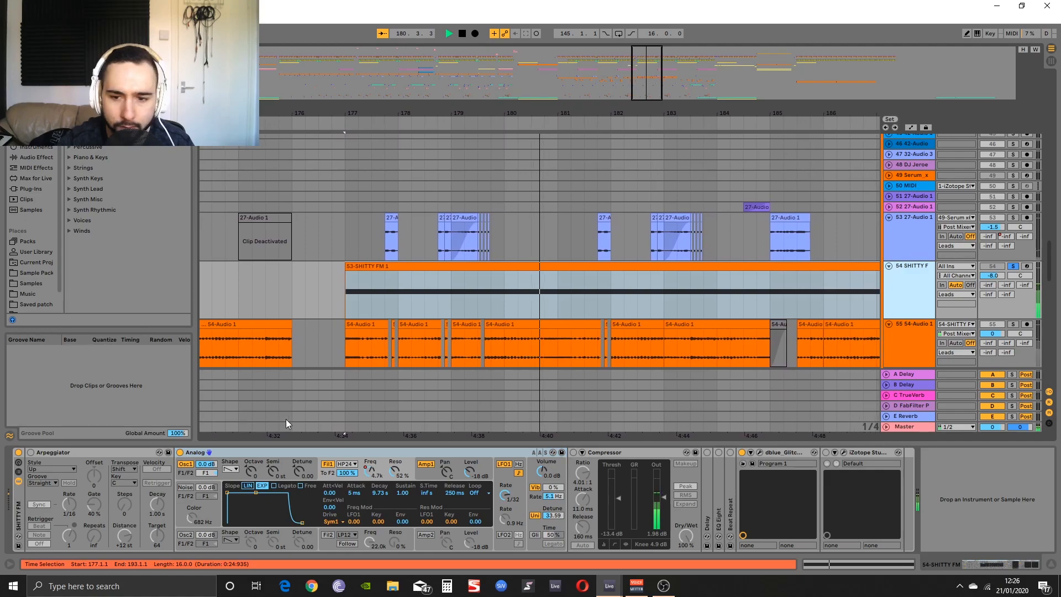
pyautogui.click(742, 452)
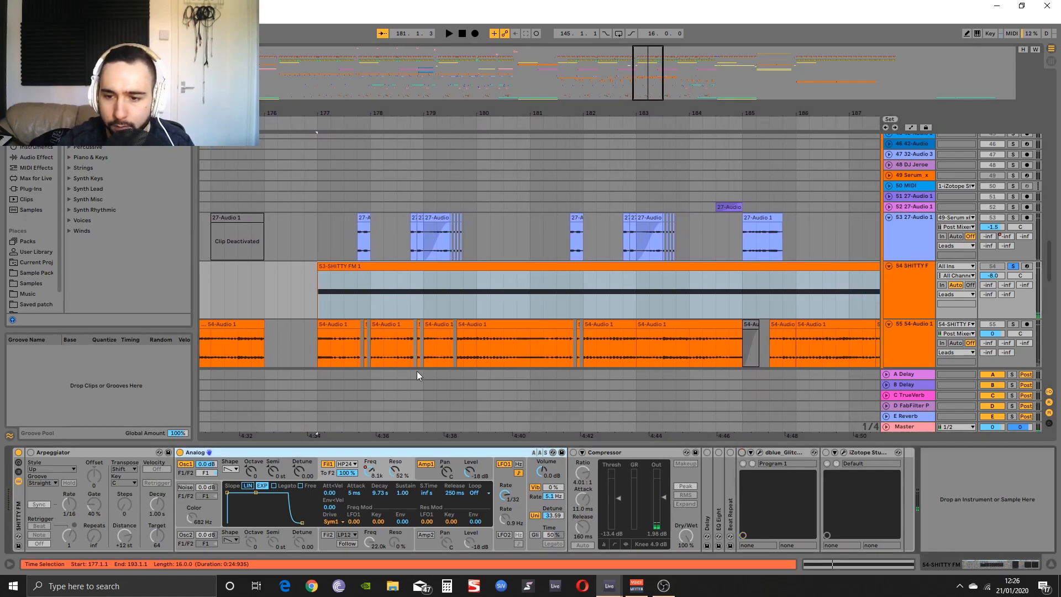
# Play the SHITTY FM clip from bar 177 to hear the dry Analog synth, and stop playback
pyautogui.click(370, 279)
pyautogui.press('space')
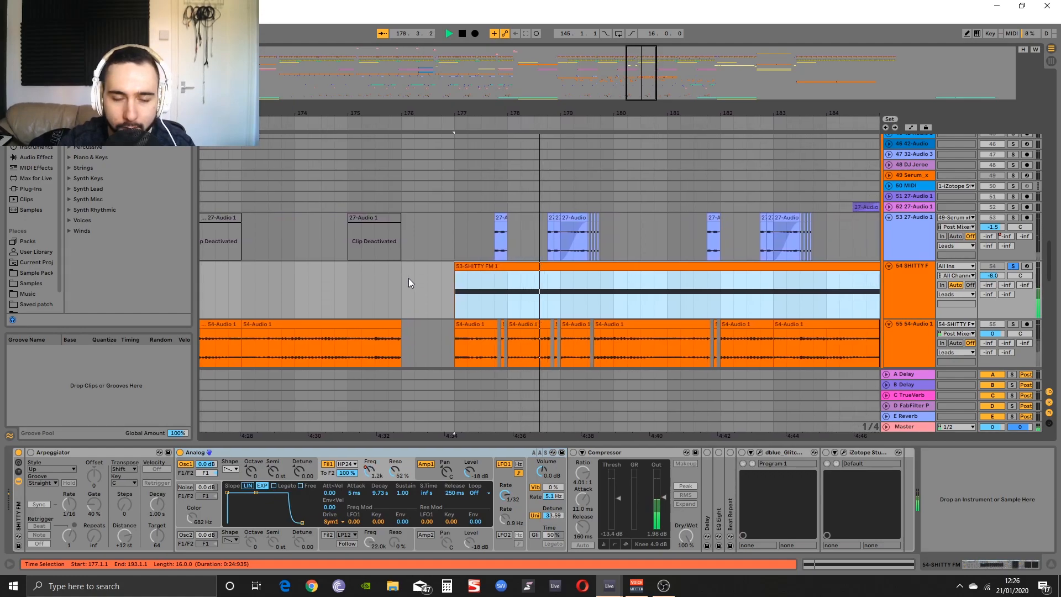
pyautogui.press('space')
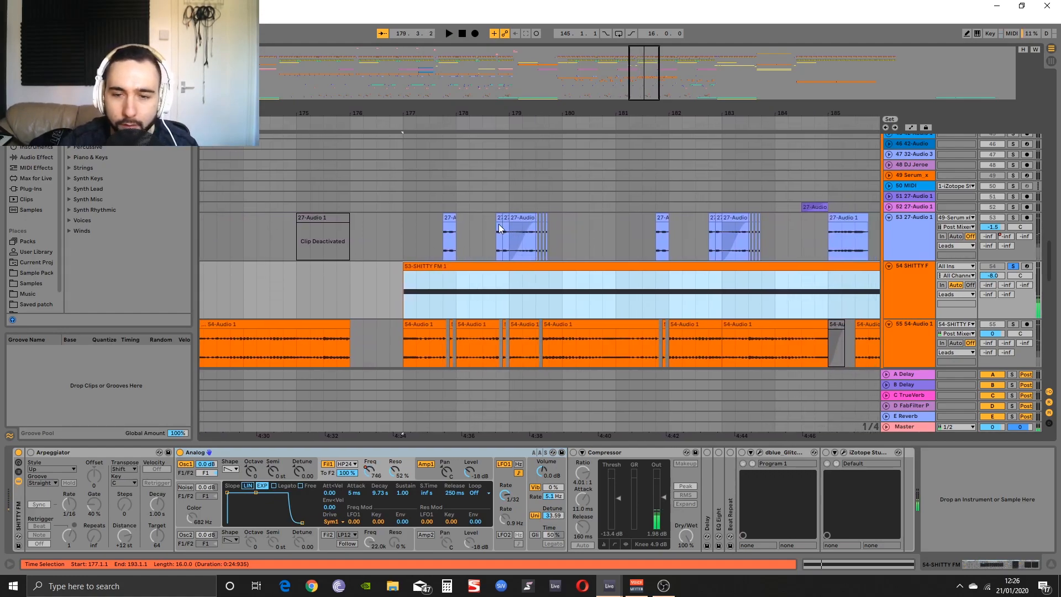
pyautogui.moveTo(791, 280); pyautogui.dragTo(631, 269)
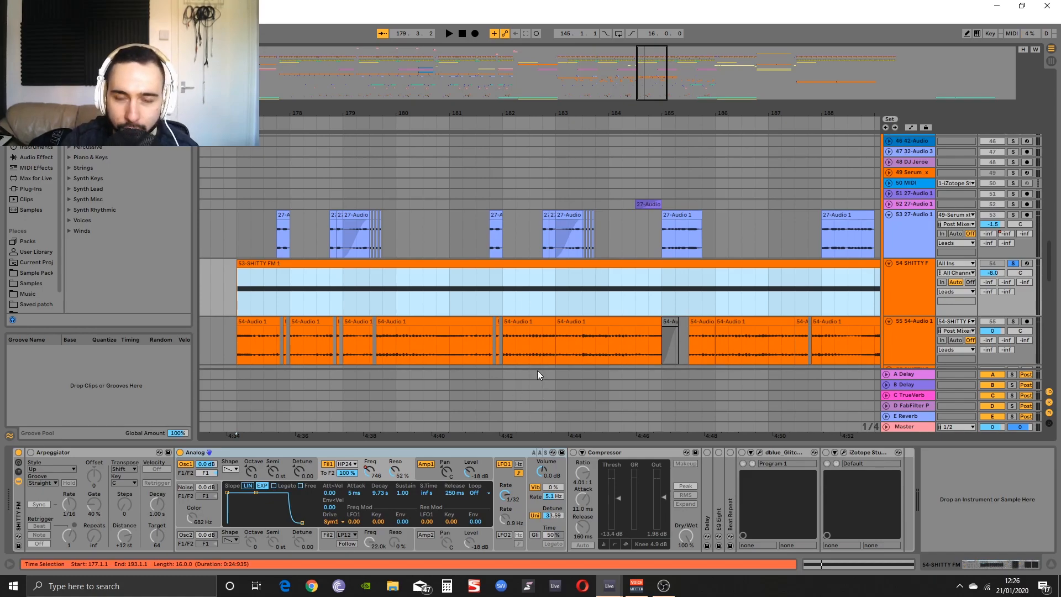
pyautogui.moveTo(429, 192); pyautogui.dragTo(522, 264)
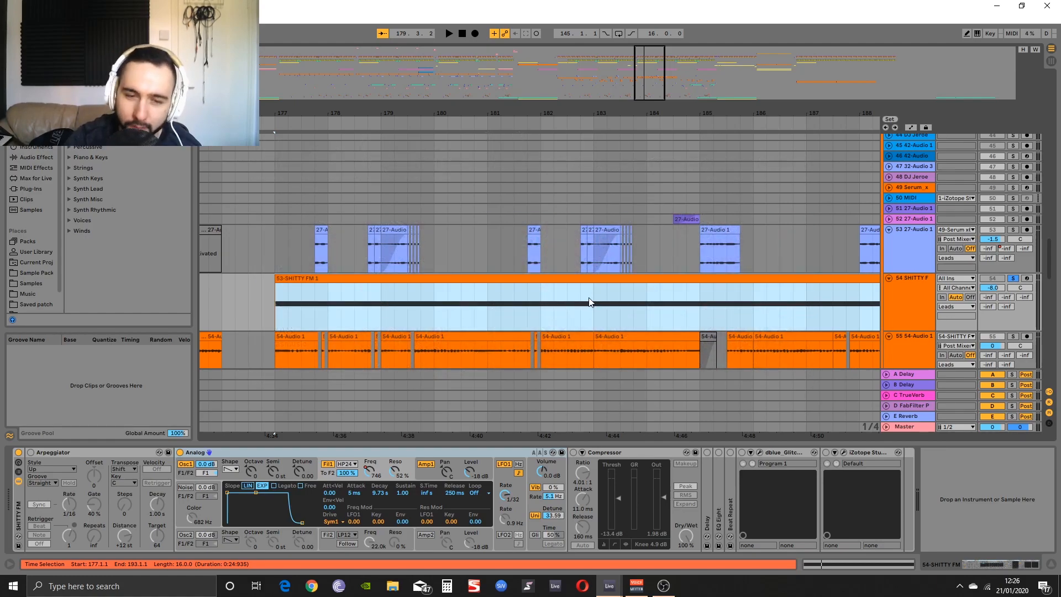
pyautogui.moveTo(656, 84); pyautogui.dragTo(660, 81)
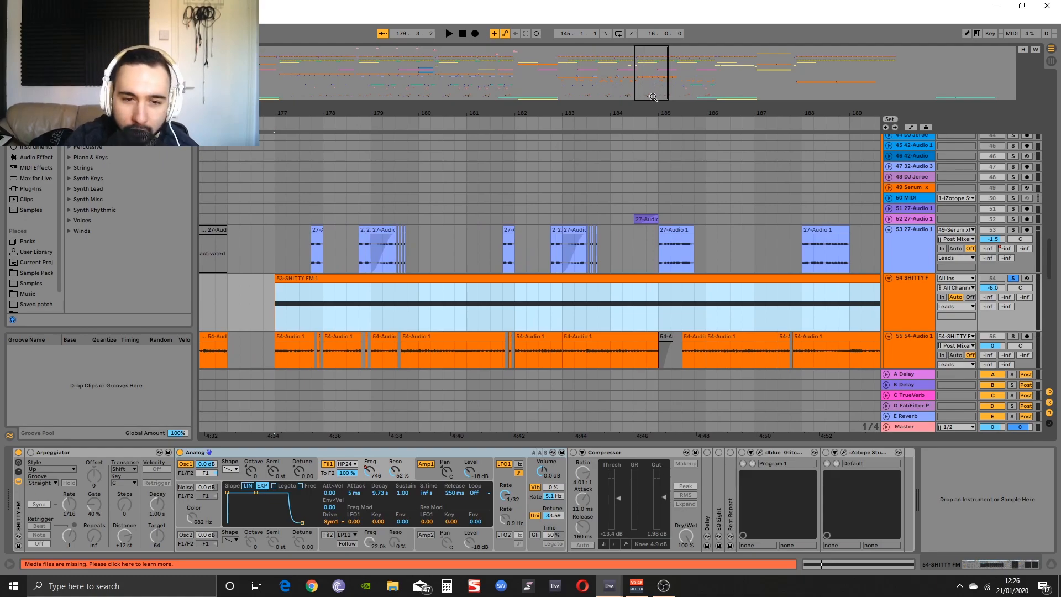
pyautogui.moveTo(654, 86); pyautogui.dragTo(644, 102)
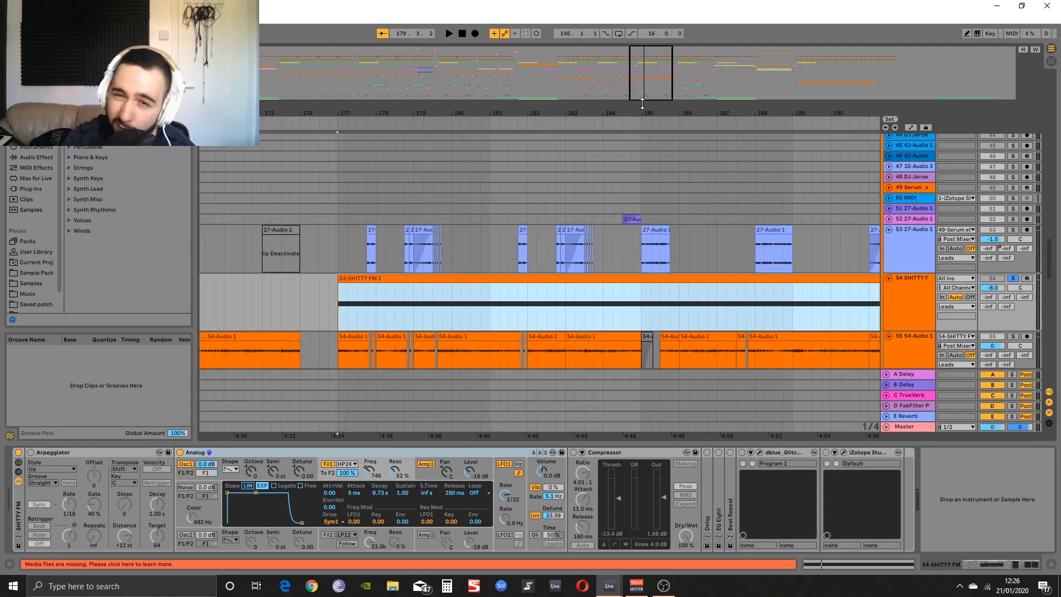
pyautogui.scroll(-2, 599, 257)
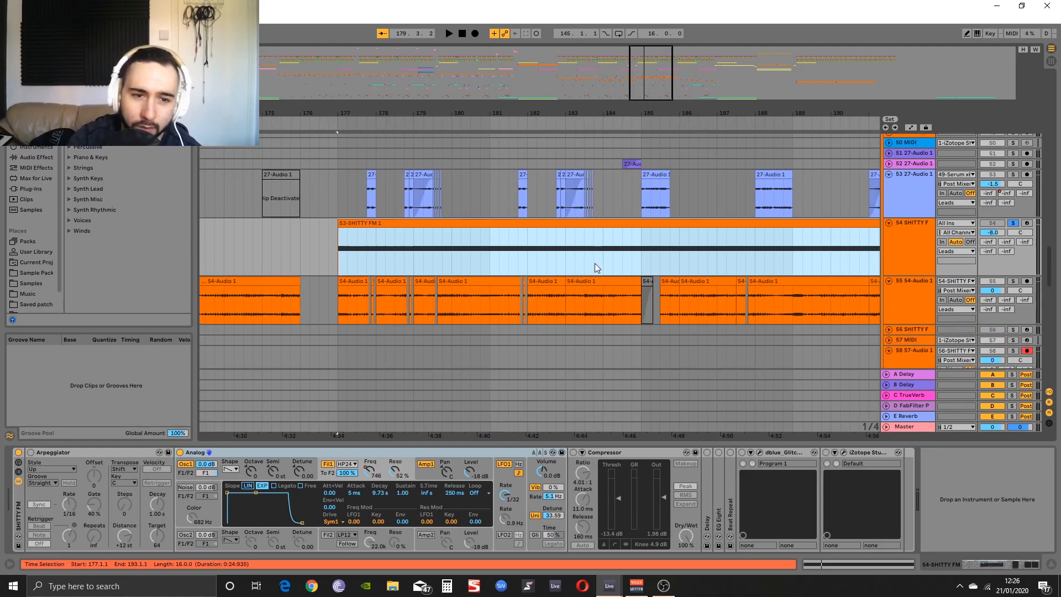
pyautogui.scroll(2, 617, 254)
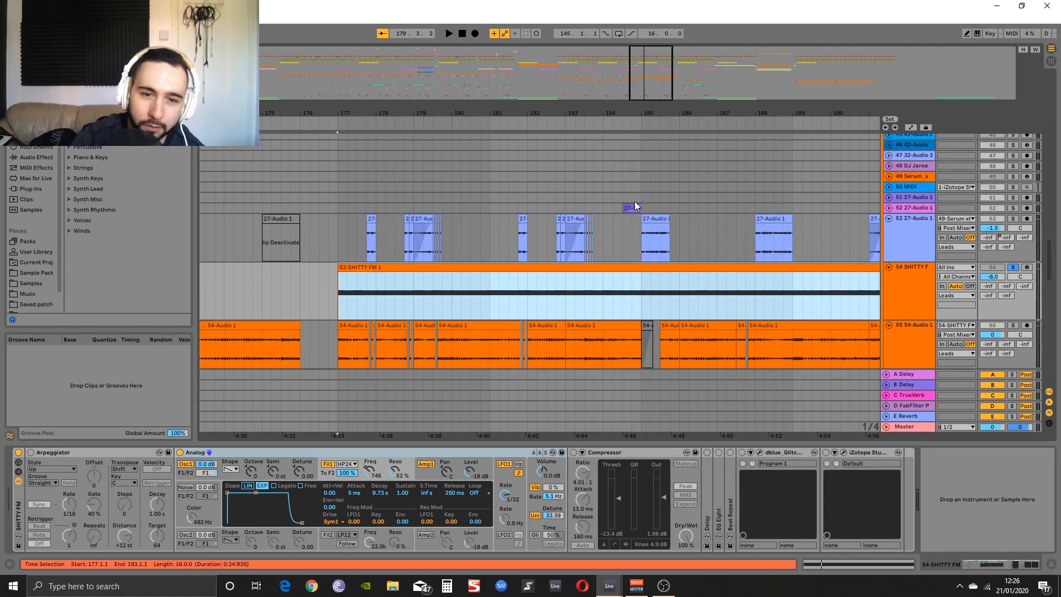
pyautogui.moveTo(645, 72); pyautogui.dragTo(641, 83)
pyautogui.moveTo(611, 290); pyautogui.dragTo(637, 272)
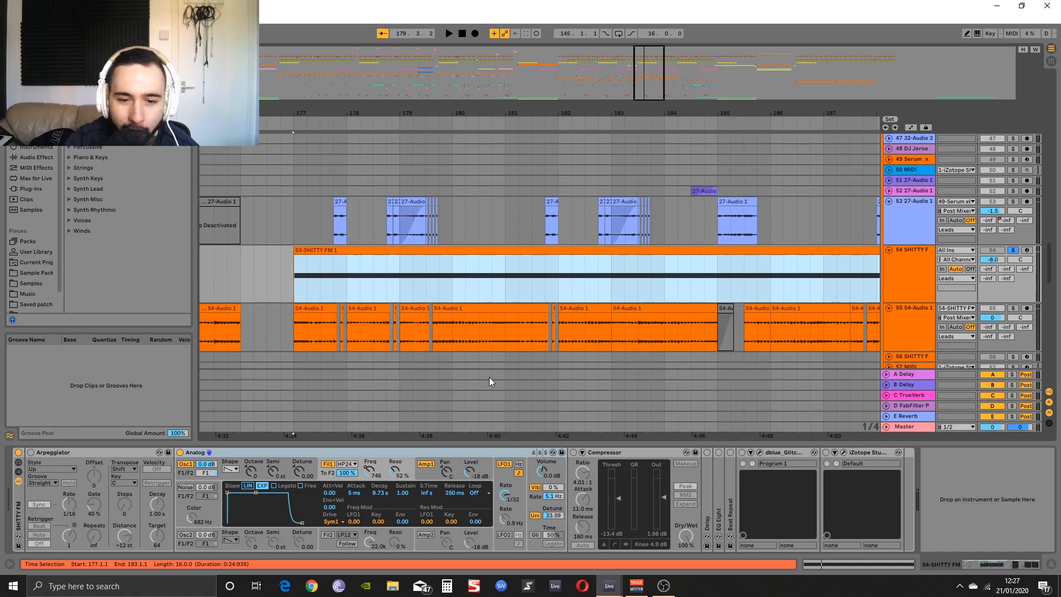
# Show Analog's LFO 1 settings and audition oscillator 1's rectangle and sine shapes during playback, ending back on the sawtooth
pyautogui.click(503, 464)
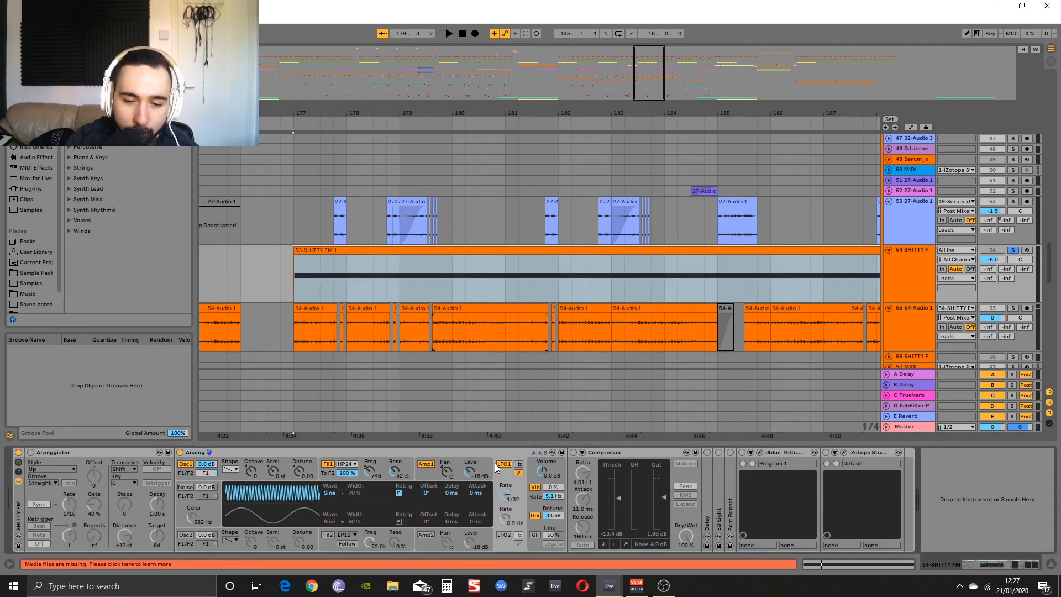
pyautogui.click(230, 469)
pyautogui.click(233, 485)
pyautogui.press('space')
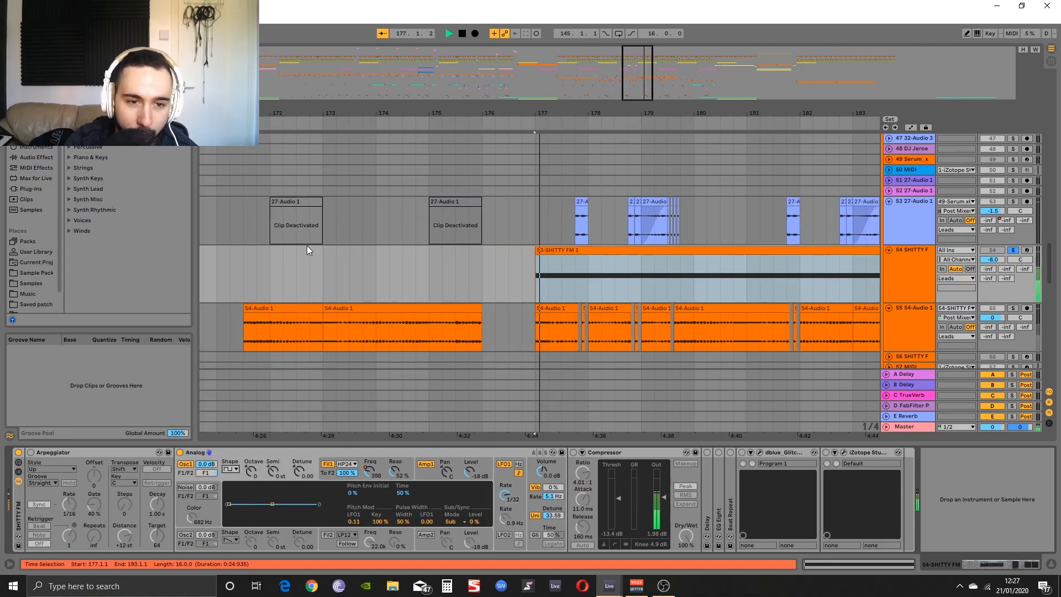
pyautogui.click(232, 469)
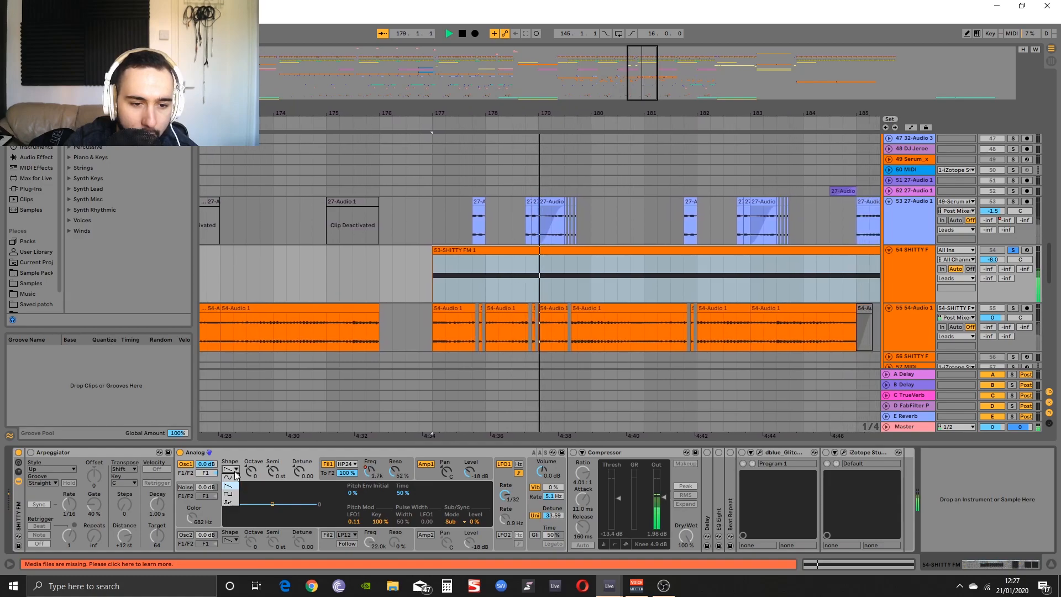
pyautogui.click(235, 478)
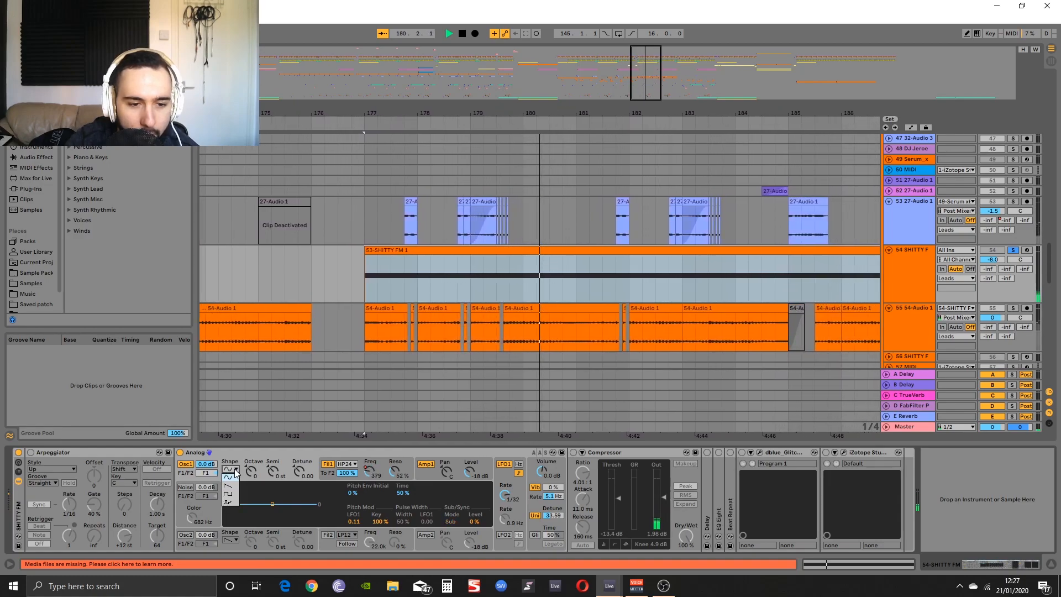
pyautogui.press('space')
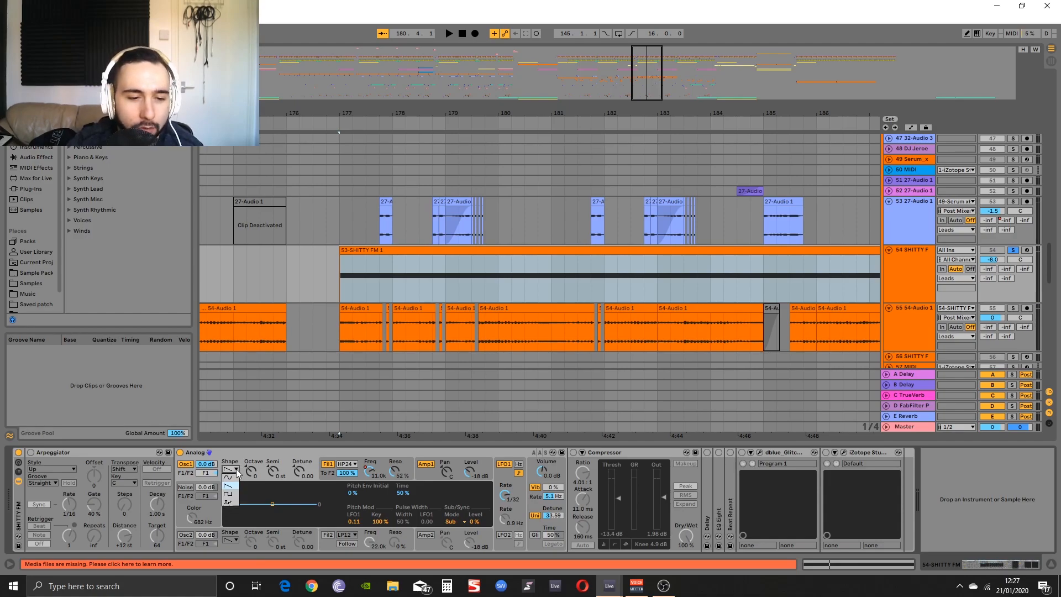
# Audition filter 1 as band-pass 12 dB/oct, low-pass 24 dB/oct and high-pass 12 dB/oct, and restore it to high-pass 24 dB/oct
pyautogui.press('space')
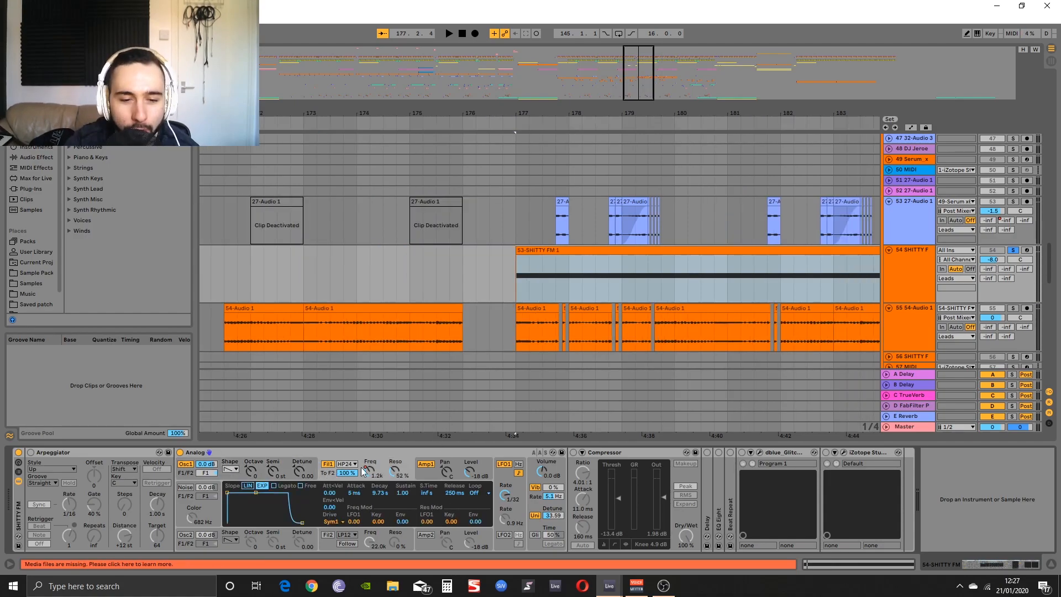
pyautogui.click(347, 463)
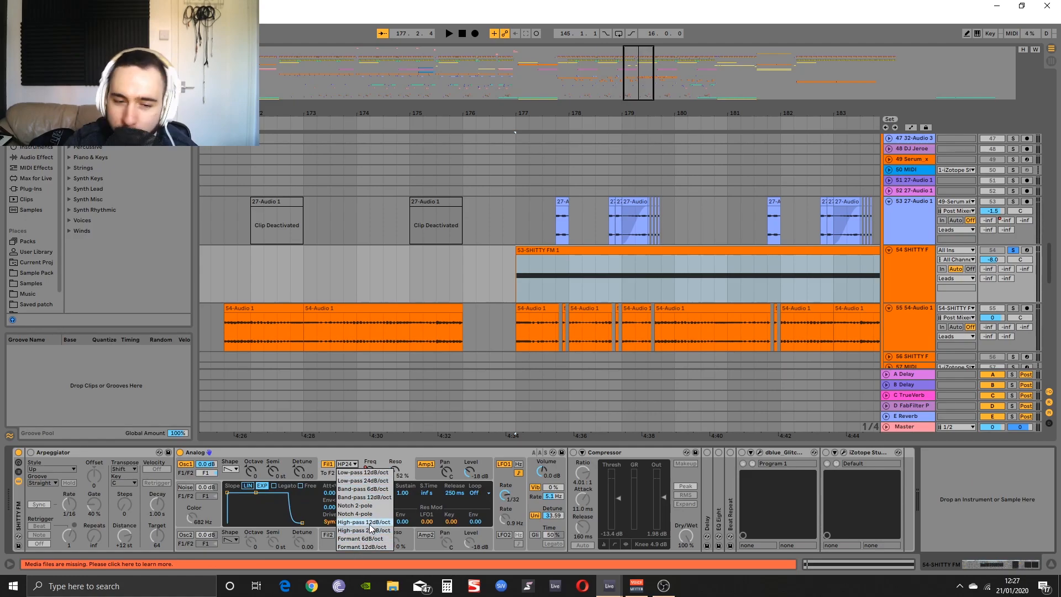
pyautogui.click(367, 497)
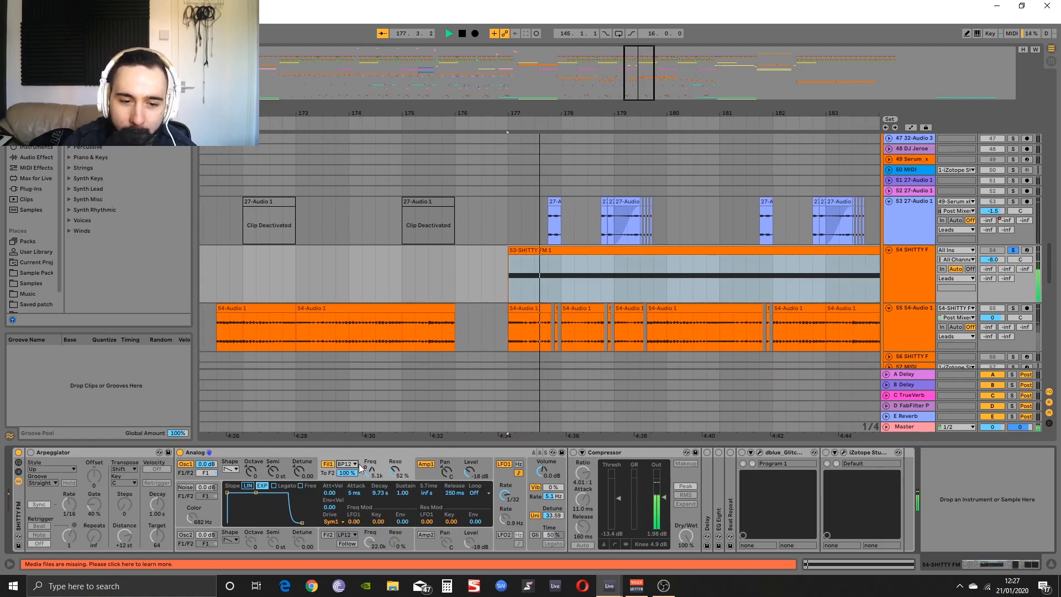
pyautogui.click(347, 463)
pyautogui.click(350, 479)
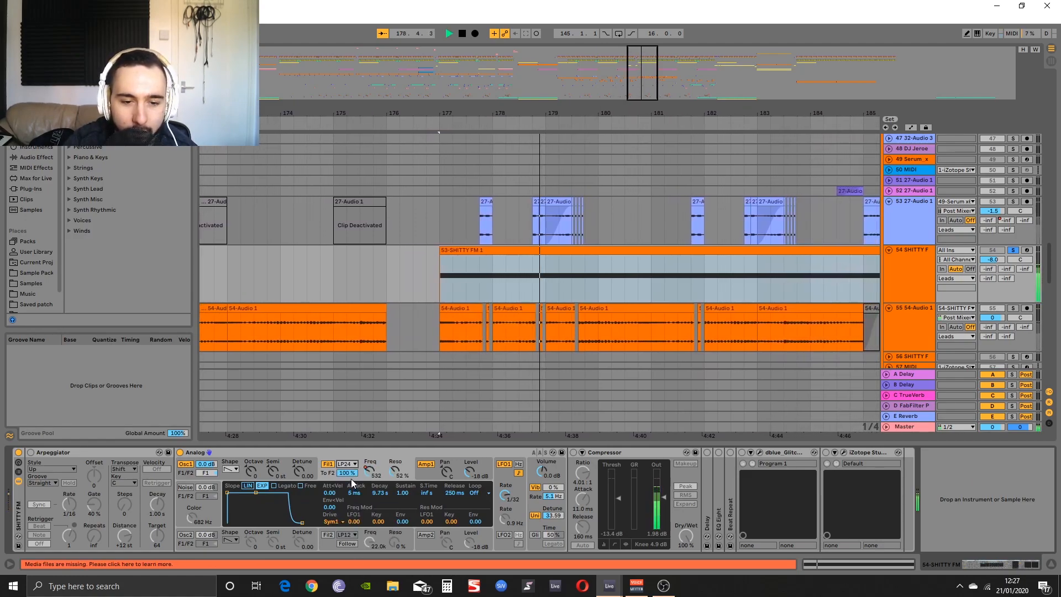
pyautogui.click(347, 463)
pyautogui.click(358, 523)
pyautogui.press('space')
pyautogui.click(347, 464)
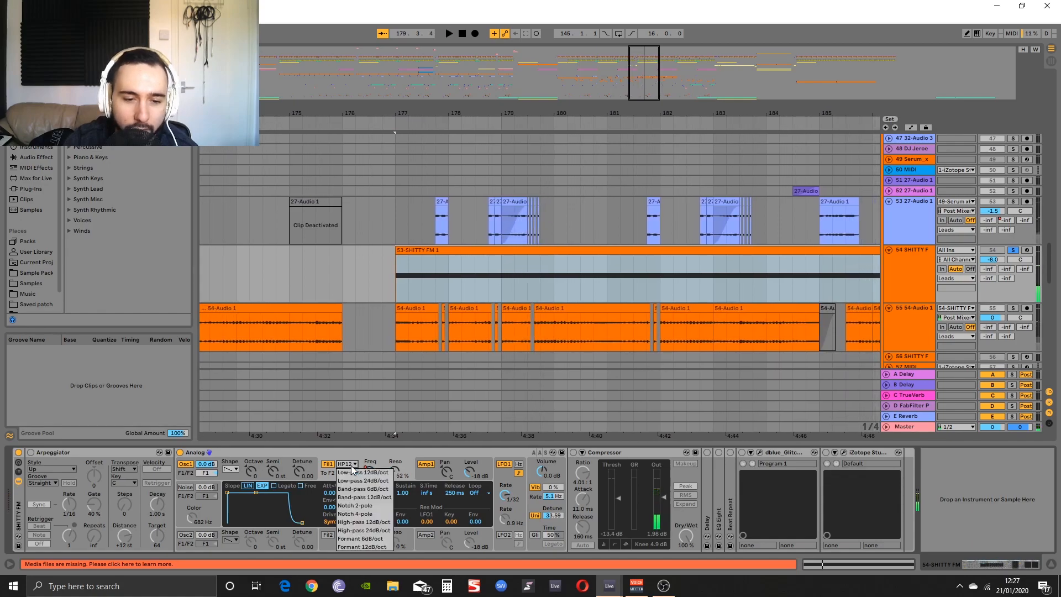
pyautogui.click(358, 530)
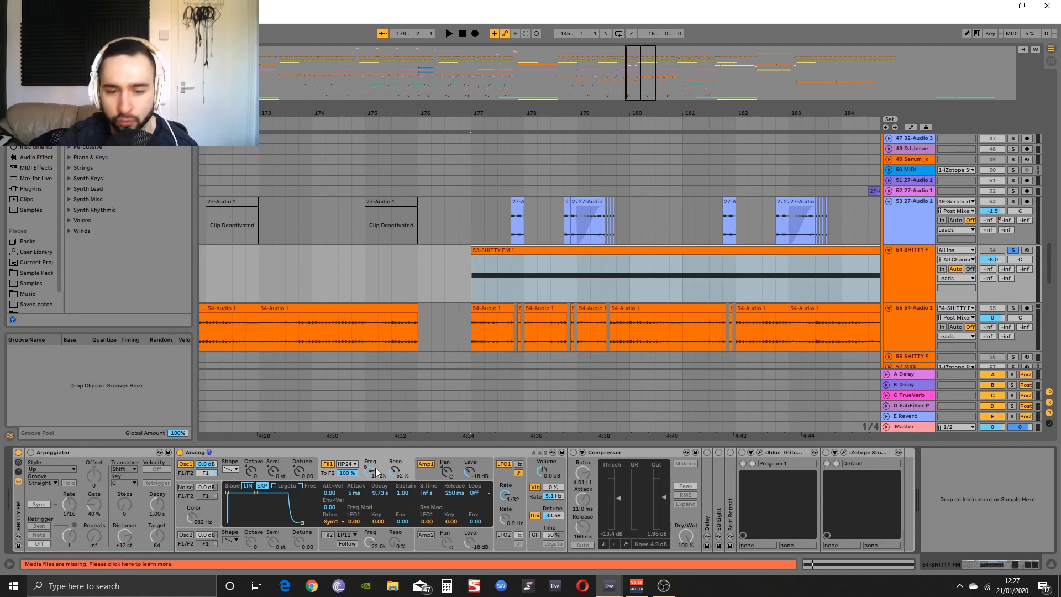
# Review Analog's oscillator 1, amp 1, filter 1 and LFO 1 settings, ending back on oscillator 1
pyautogui.click(282, 459)
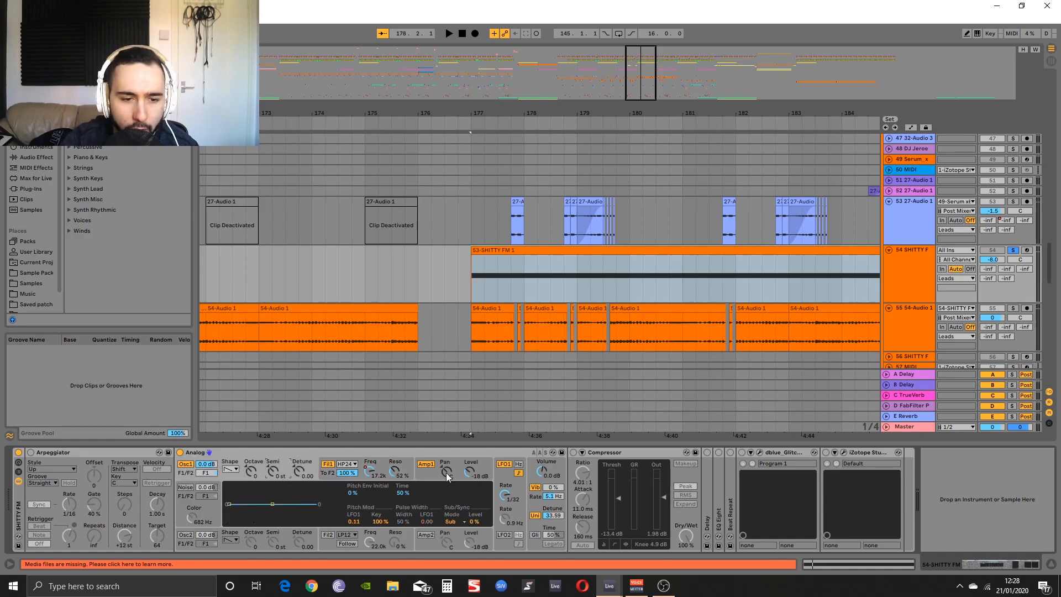
pyautogui.click(429, 473)
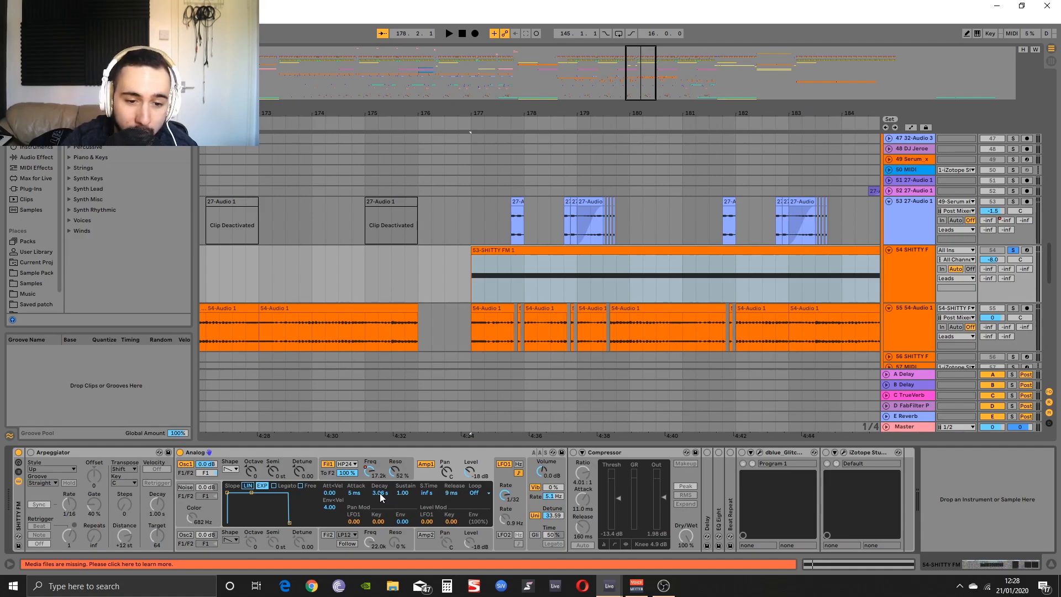
pyautogui.click(327, 477)
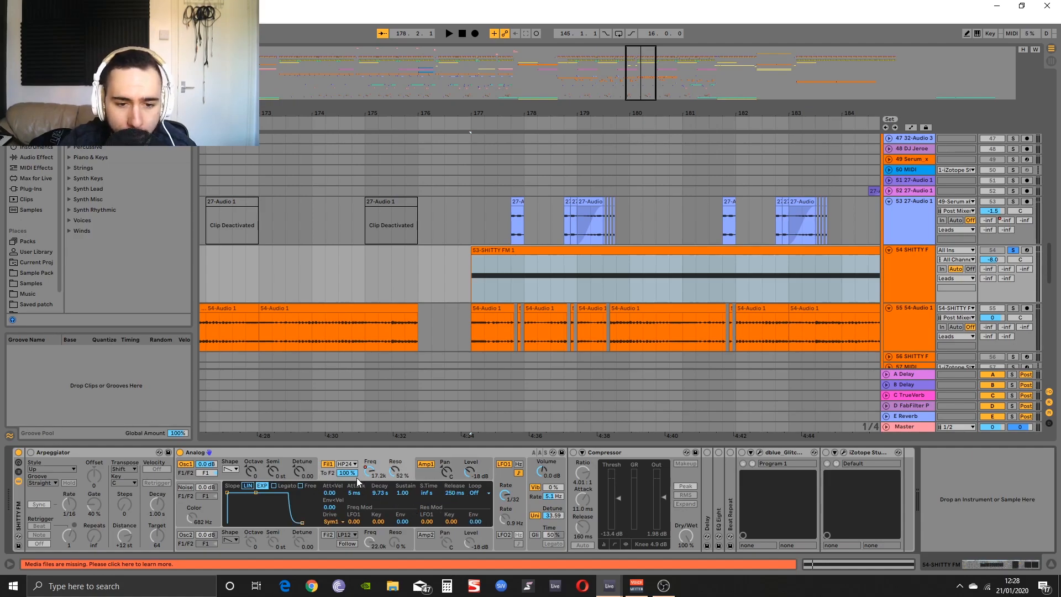
pyautogui.click(506, 480)
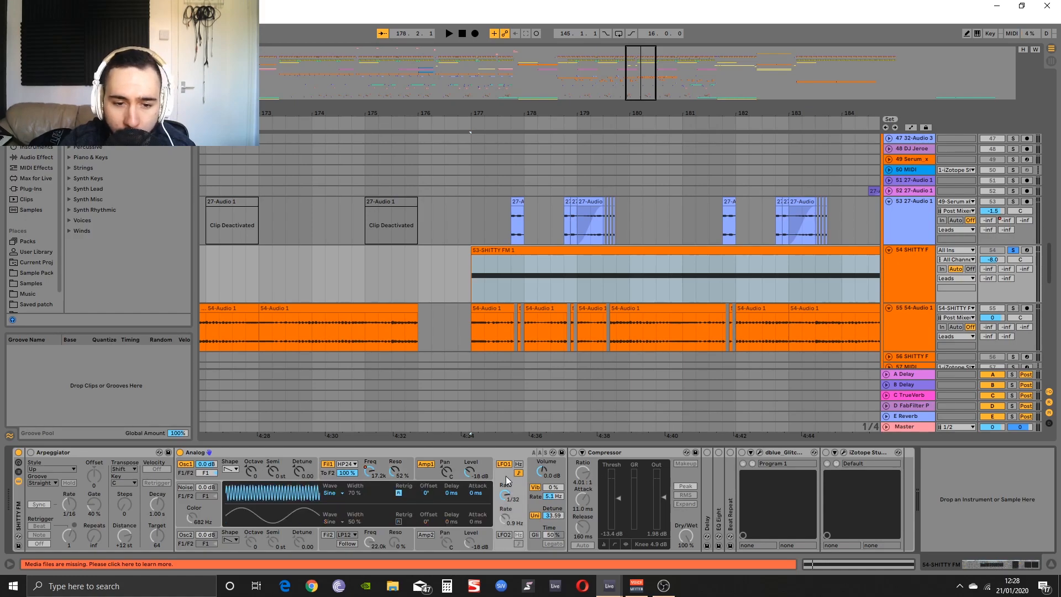
pyautogui.click(227, 477)
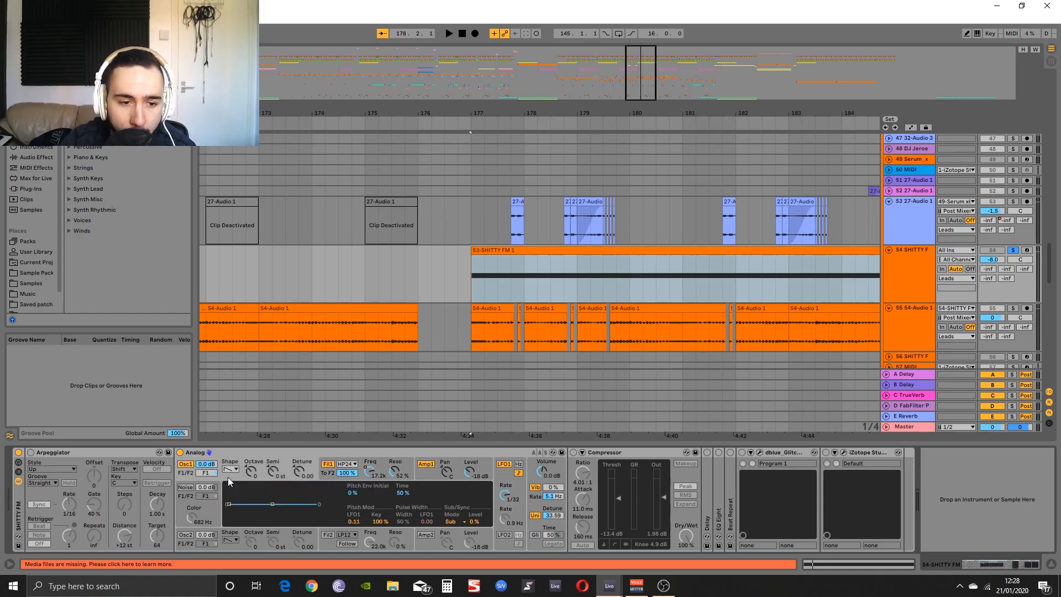
# Audition oscillator 1's LFO 1 pitch modulation at 1.00 and 0.49 during playback, return it to 0.11 and stop playback
pyautogui.click(356, 520)
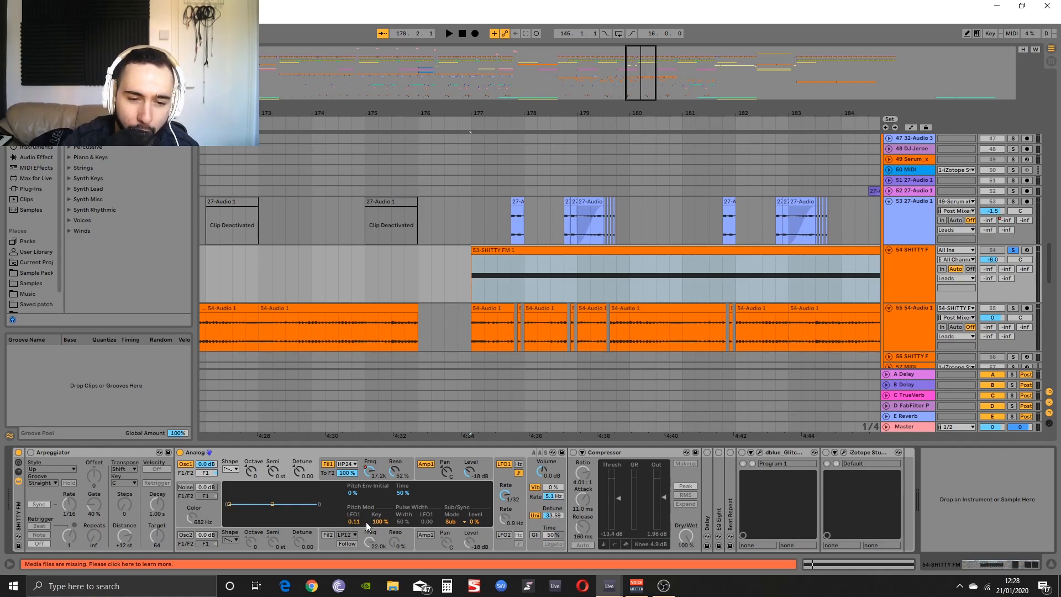
pyautogui.moveTo(362, 523); pyautogui.dragTo(362, 517)
pyautogui.press('space')
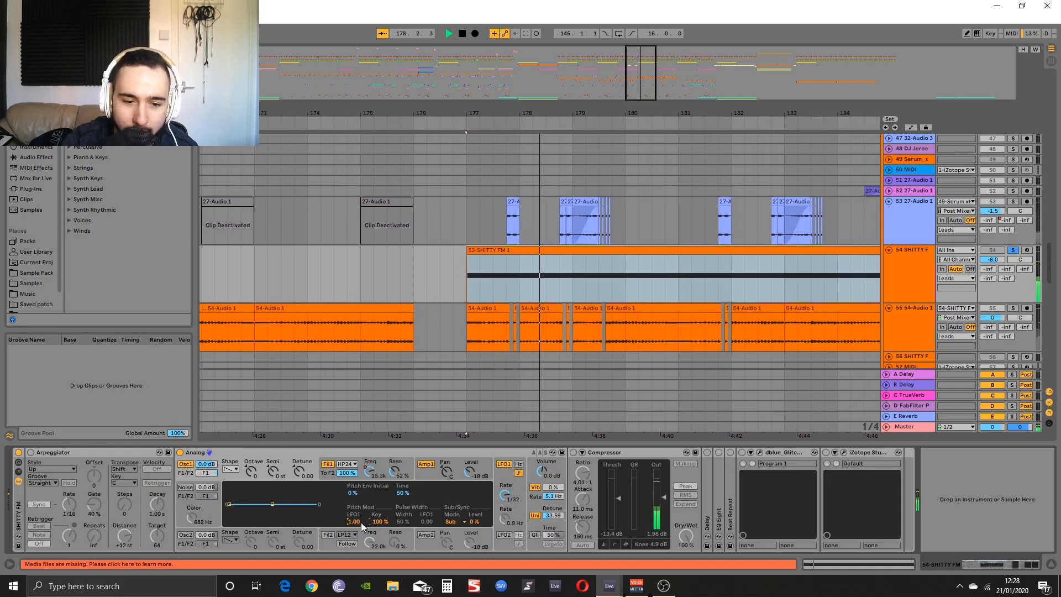
pyautogui.moveTo(357, 524); pyautogui.dragTo(356, 572)
pyautogui.press('space')
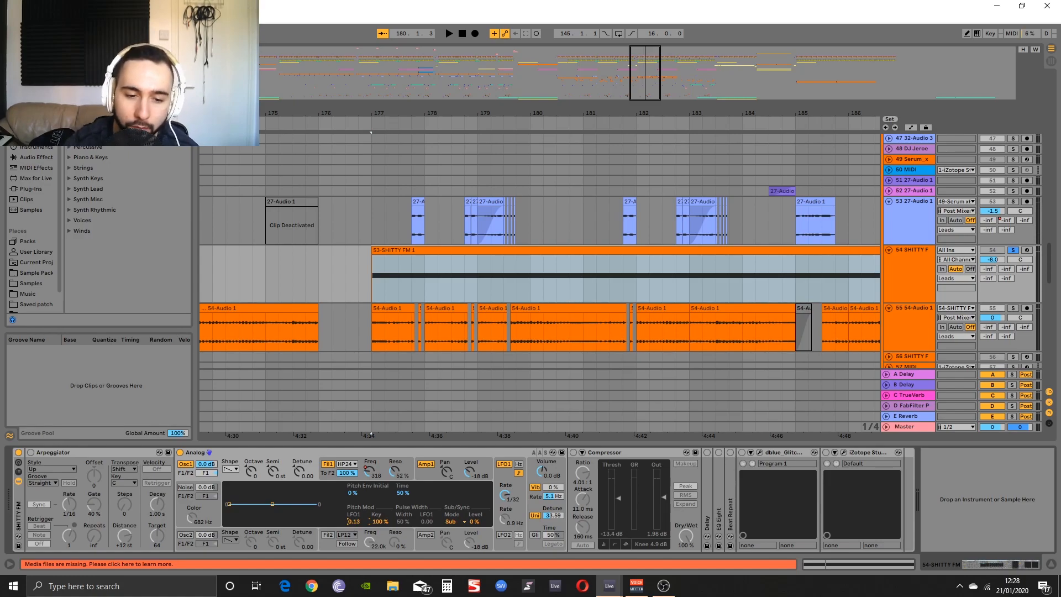
pyautogui.press('space')
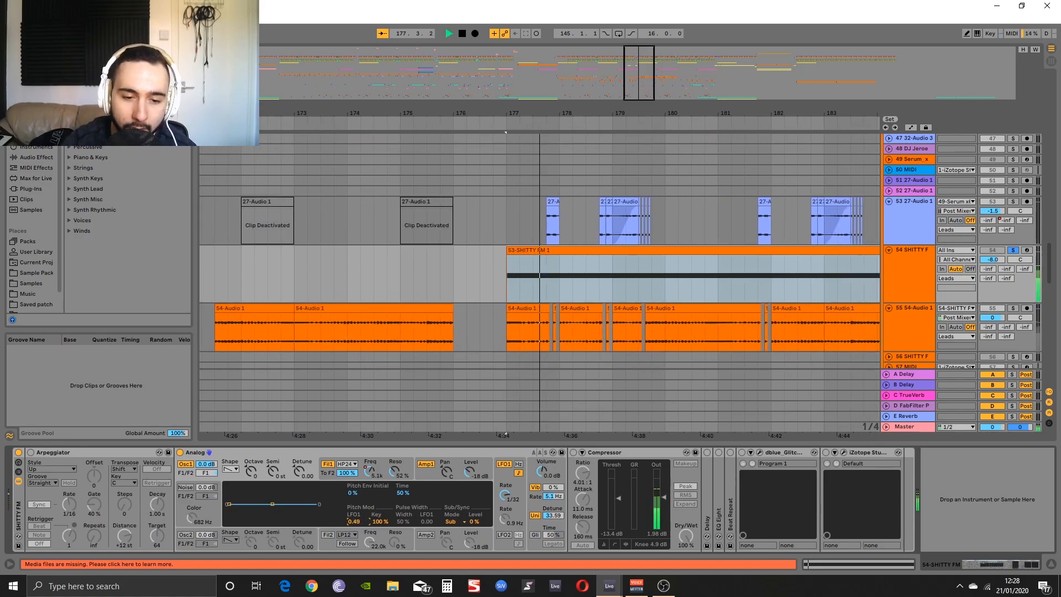
pyautogui.press('space')
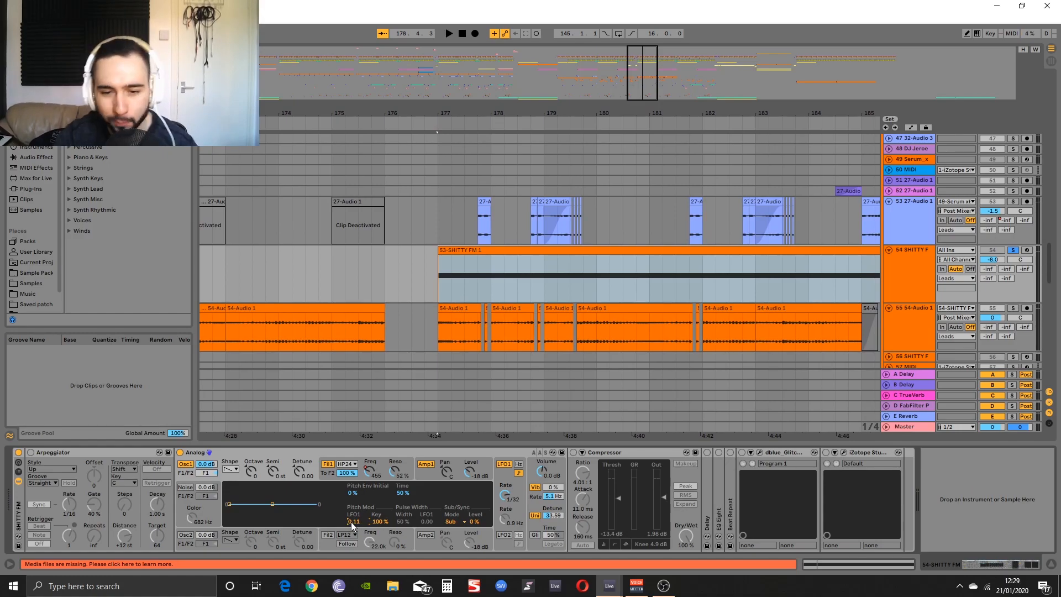
# Bring up LFO 1, audition its triangle wave while playing the clip from bar 177, and switch back to sine
pyautogui.click(508, 486)
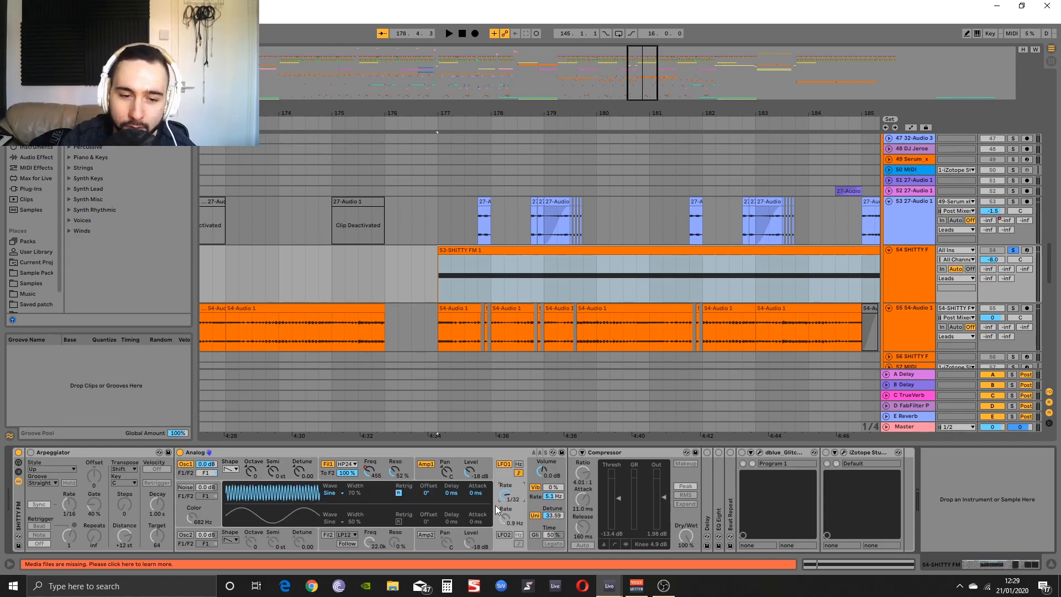
pyautogui.click(333, 493)
pyautogui.click(327, 501)
pyautogui.click(333, 493)
pyautogui.click(334, 508)
pyautogui.press('space')
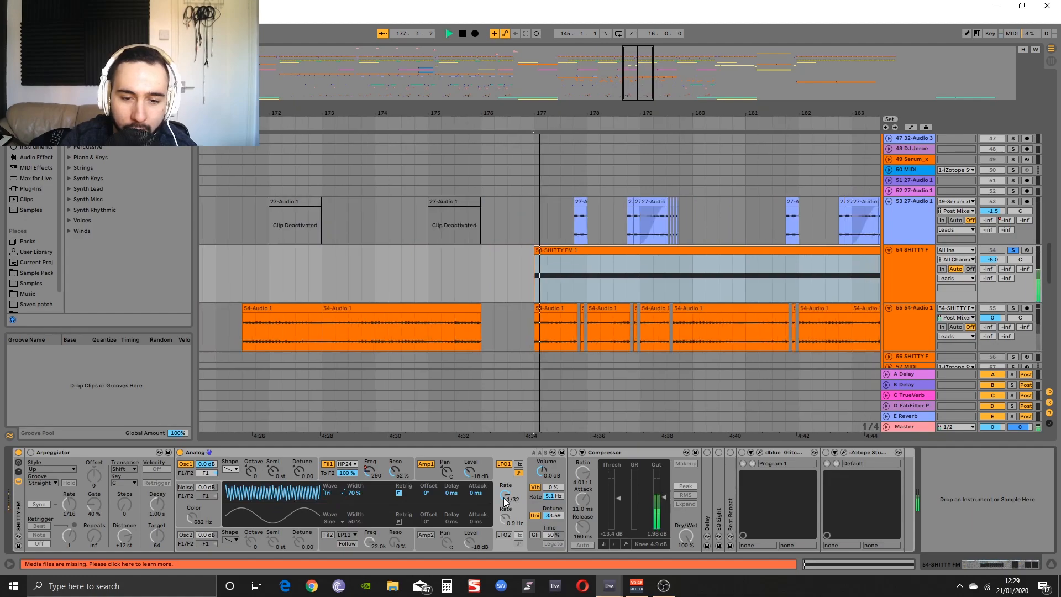
pyautogui.click(331, 492)
pyautogui.click(328, 501)
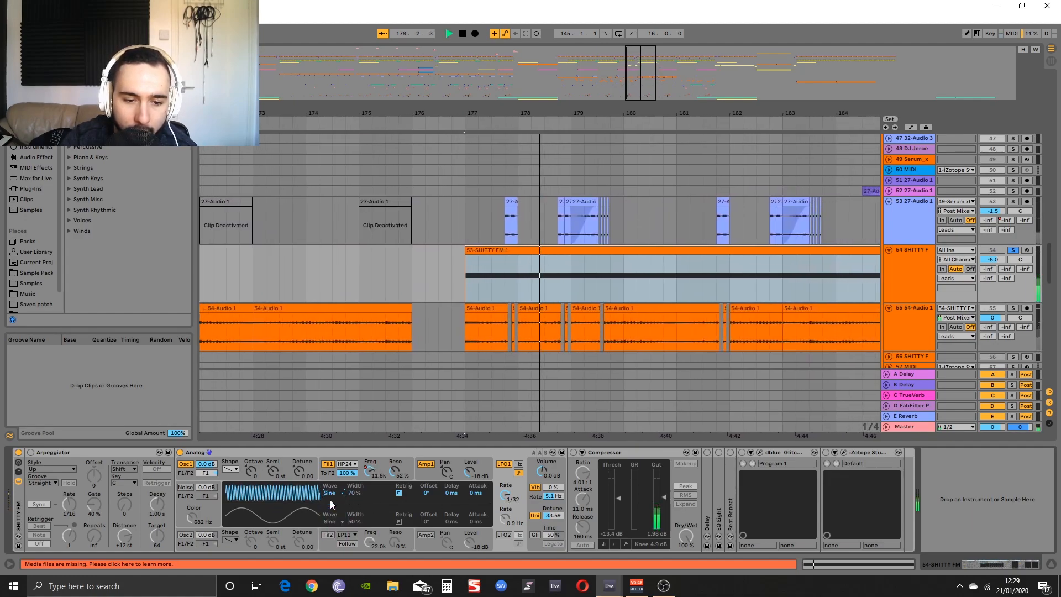
# Audition LFO 1's rectangle wave at rate 1 and triangle wave at rate 1/32t, and return the wave to sine
pyautogui.click(331, 493)
pyautogui.click(330, 517)
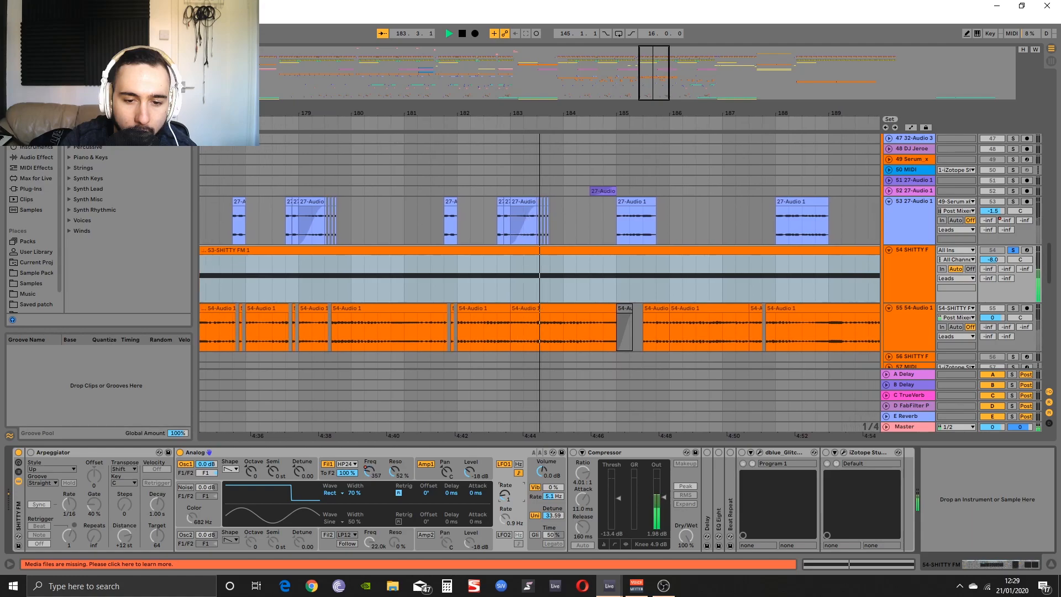
pyautogui.click(331, 493)
pyautogui.click(333, 510)
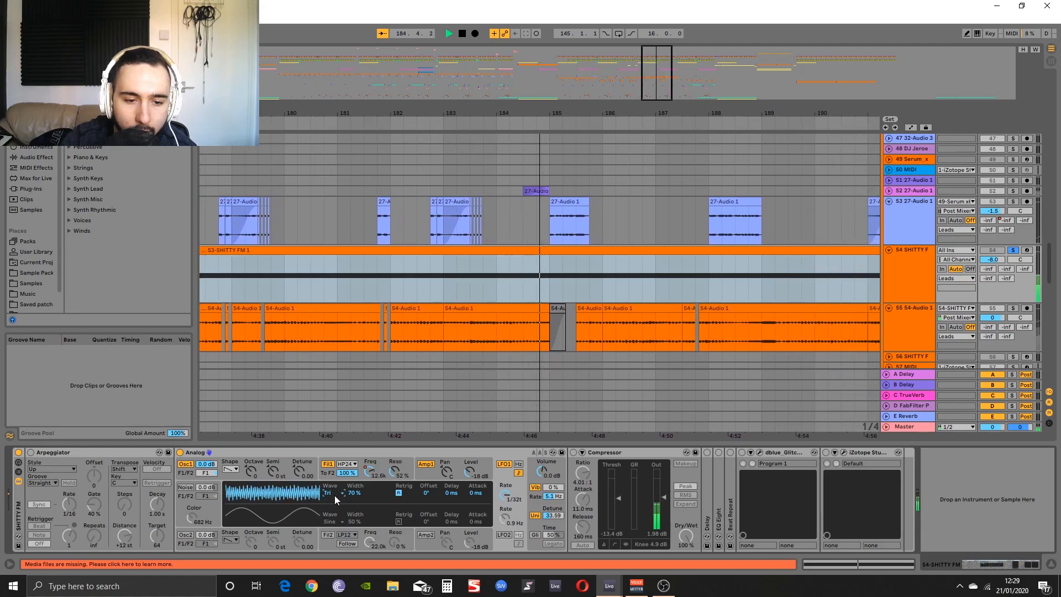
pyautogui.click(334, 493)
pyautogui.click(335, 501)
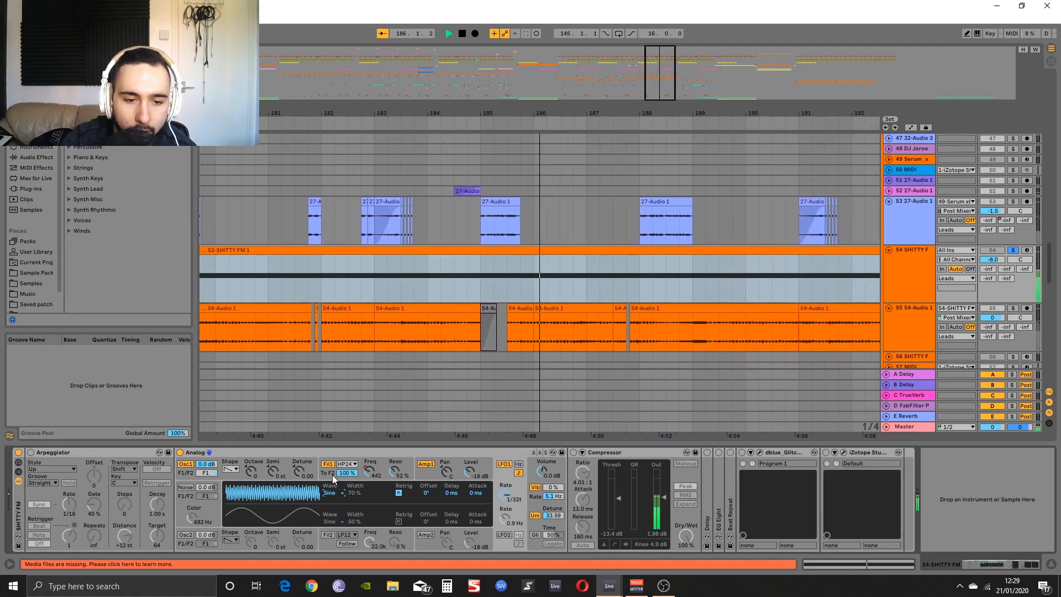
# Raise oscillator 1's LFO 1 pitch modulation to 0.47, replay the clip from bar 177 and return to LFO 1's settings
pyautogui.click(235, 475)
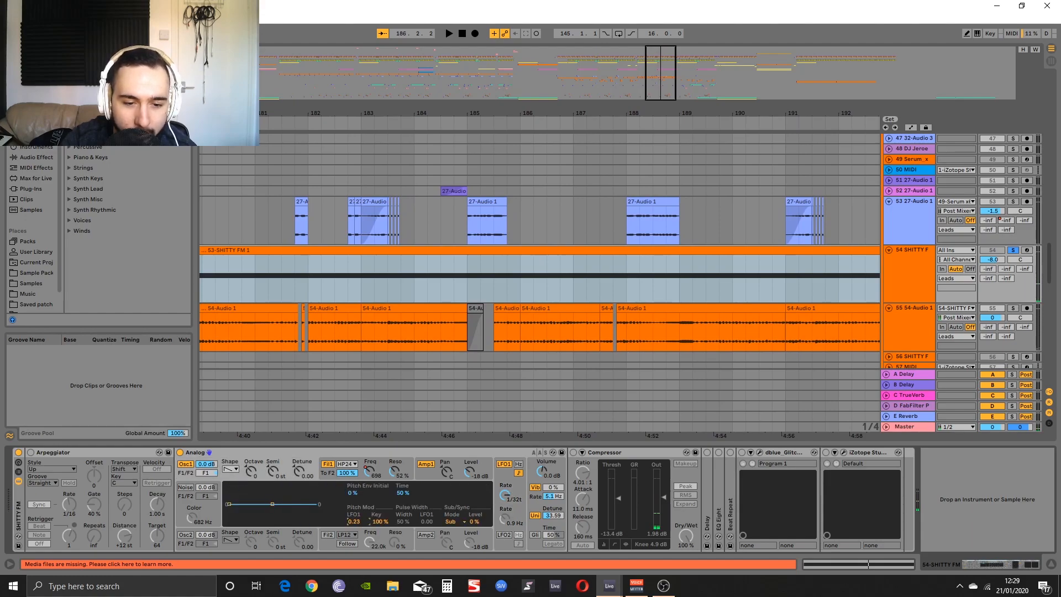
pyautogui.press('space')
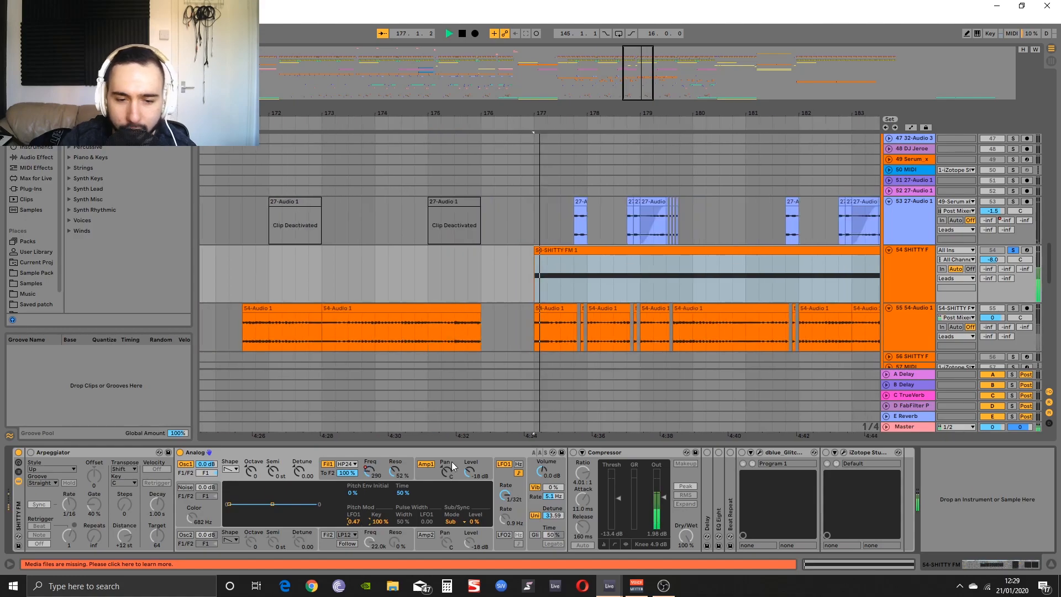
pyautogui.click(505, 488)
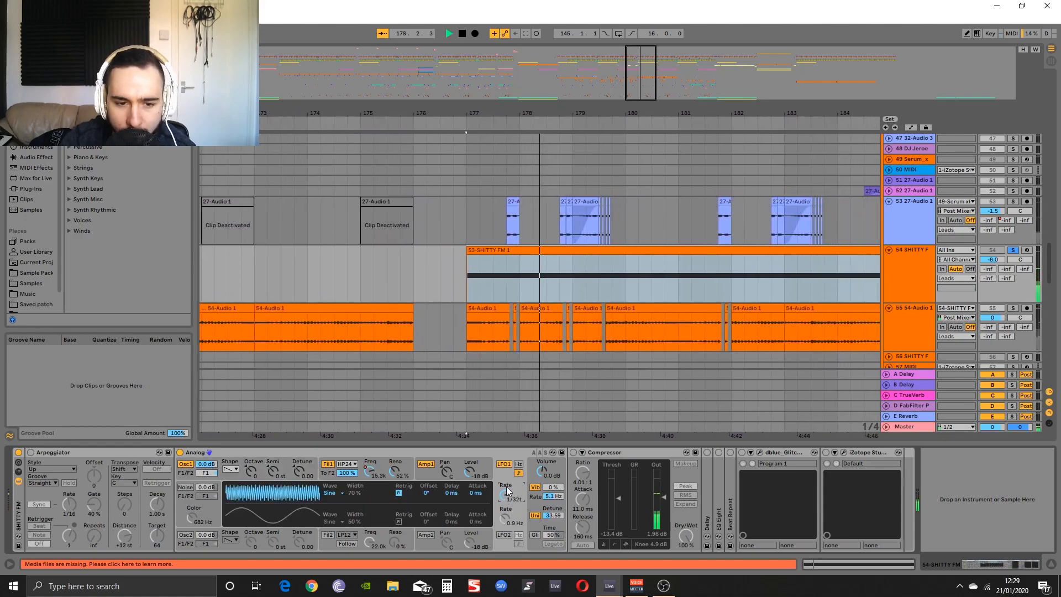
# Audition LFO 1's triangle, rectangle and Noise2 waves during playback, slowing the rate to 1/16 on Noise2
pyautogui.click(331, 493)
pyautogui.click(337, 509)
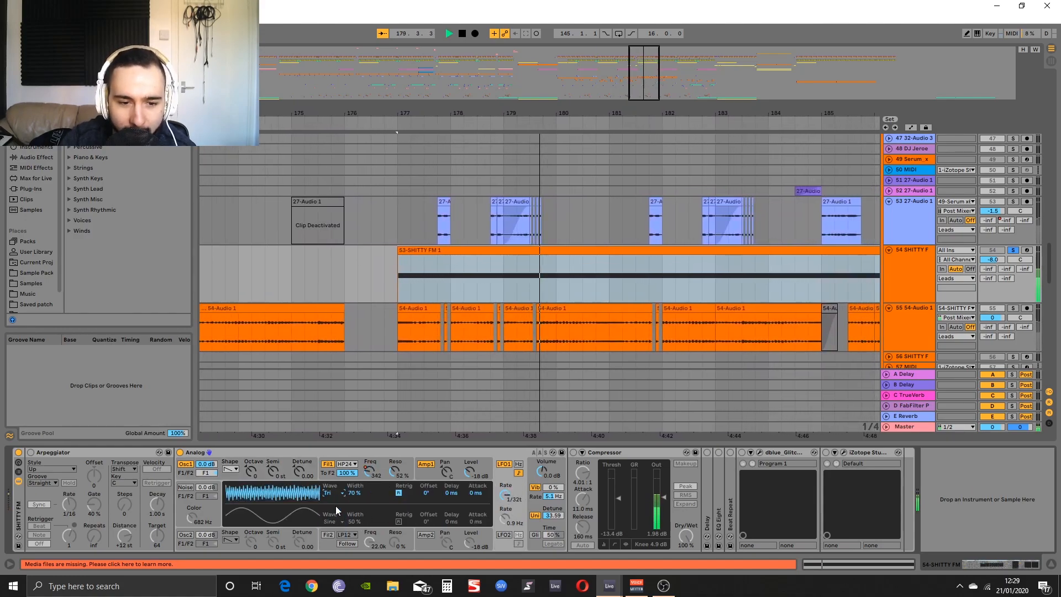
pyautogui.click(337, 494)
pyautogui.click(338, 505)
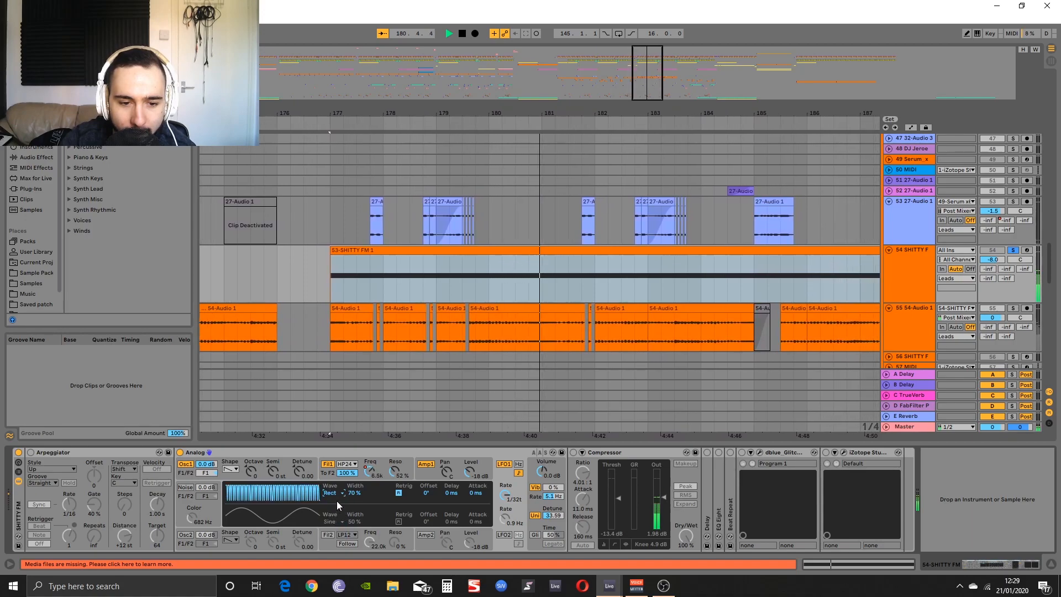
pyautogui.click(339, 493)
pyautogui.click(333, 525)
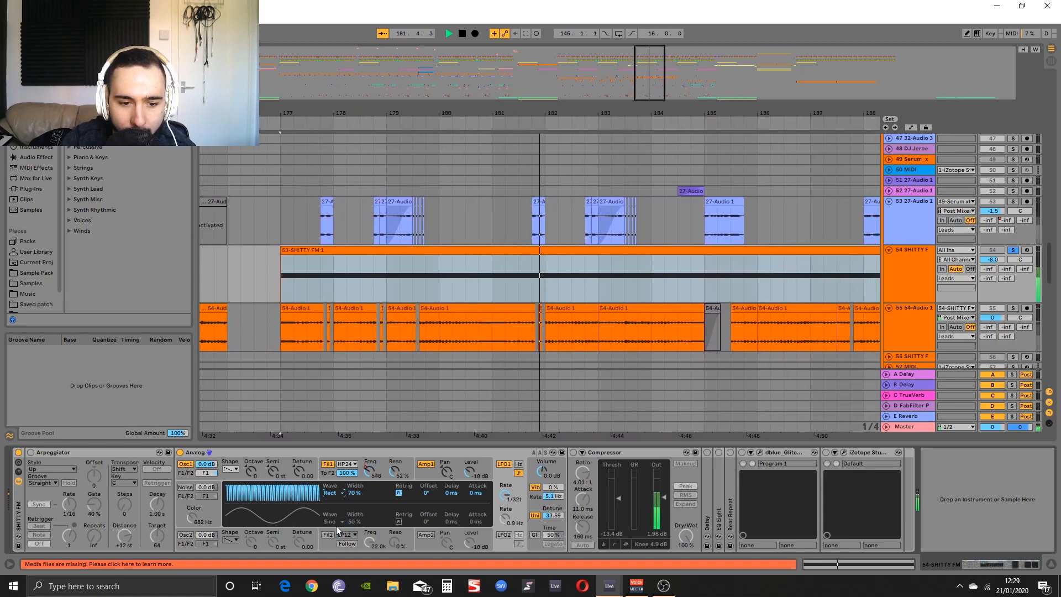
pyautogui.click(336, 494)
pyautogui.click(333, 533)
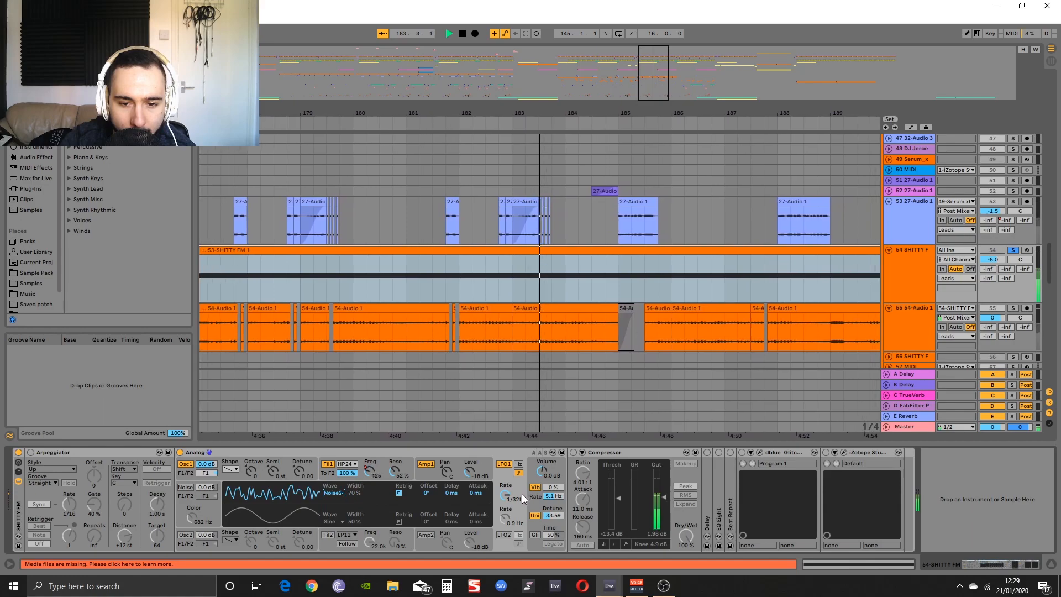
pyautogui.moveTo(512, 499); pyautogui.dragTo(513, 513)
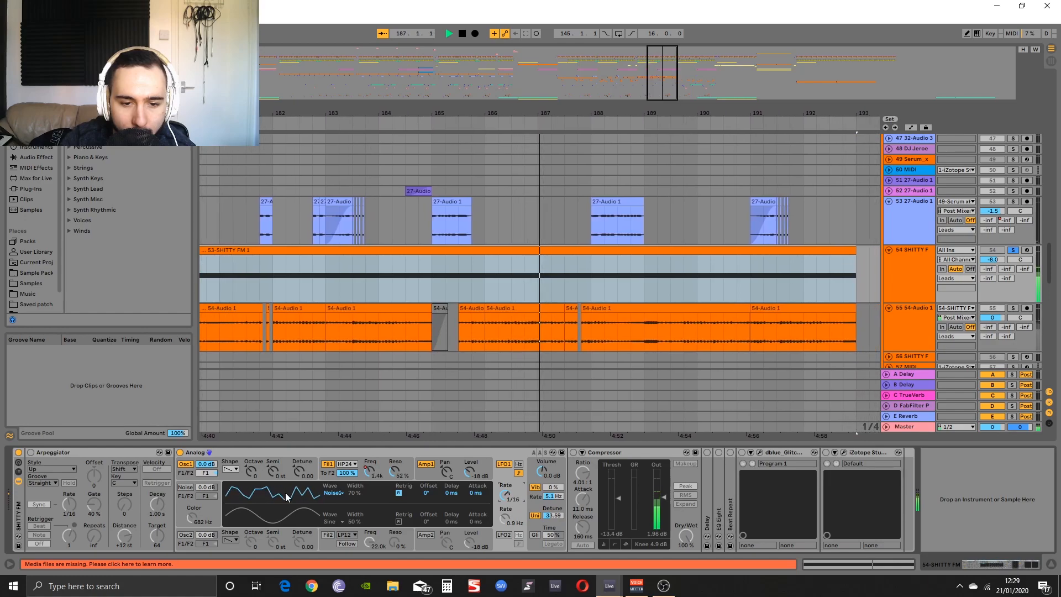
# Audition LFO 1's sine wave at rate 1/32d, stop playback and switch the wave to triangle
pyautogui.click(333, 492)
pyautogui.click(330, 501)
pyautogui.moveTo(505, 495); pyautogui.dragTo(503, 499)
pyautogui.press('space')
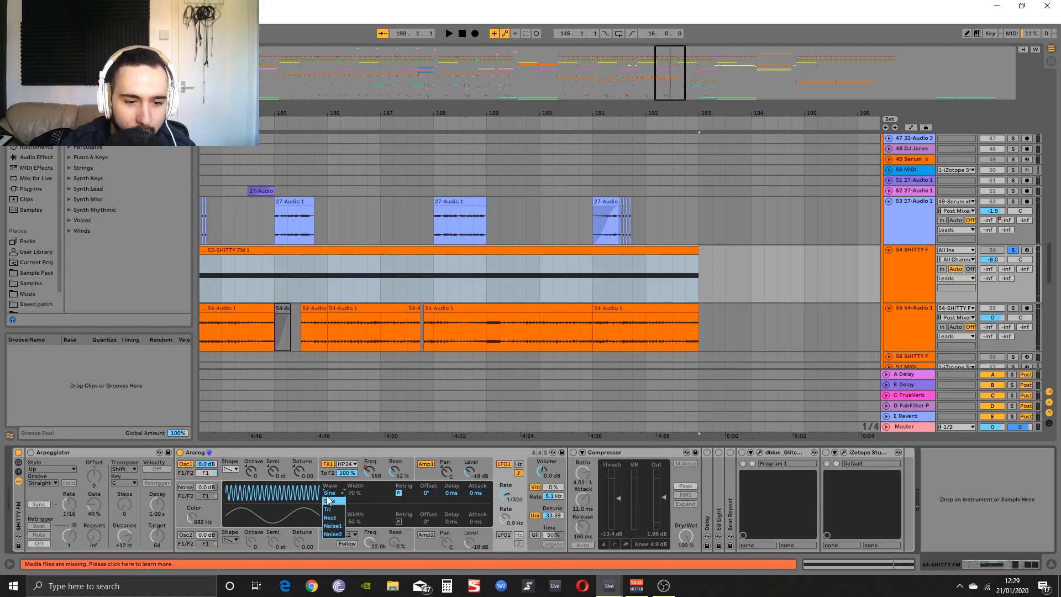
pyautogui.click(327, 507)
# Look through the tracks up to the 16 Group kick and bass, start playback and reselect the SHITTY FM track
pyautogui.scroll(-4, 466, 340)
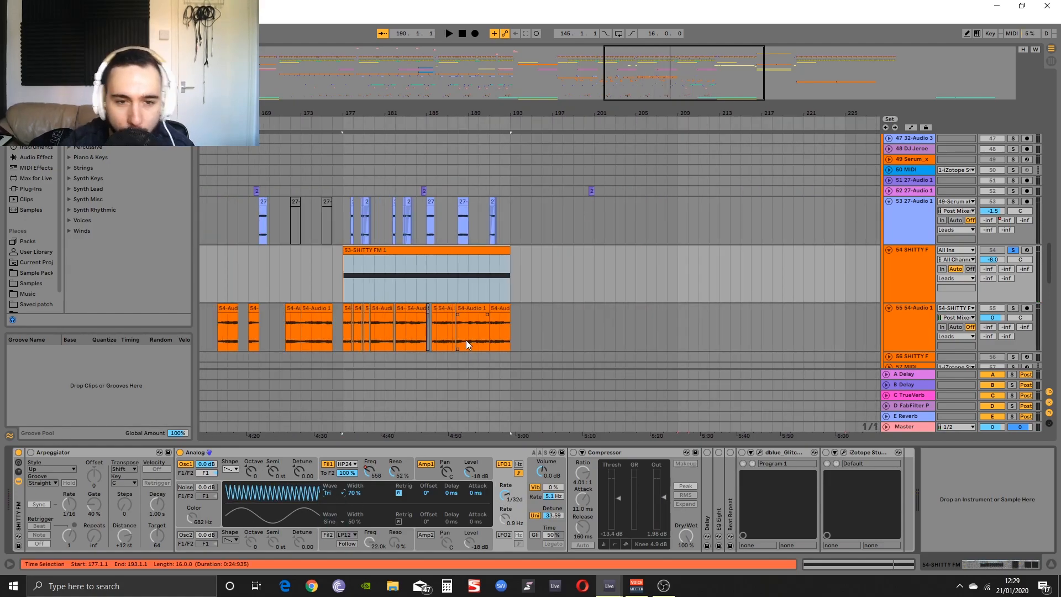
pyautogui.scroll(2, 367, 288)
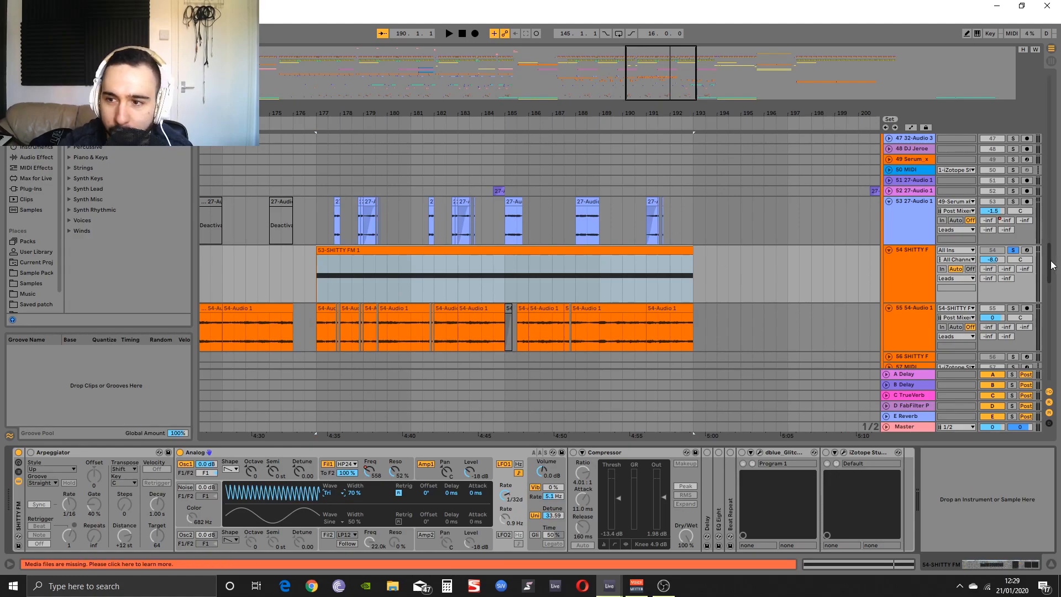
pyautogui.moveTo(1050, 262); pyautogui.dragTo(1045, 141)
pyautogui.moveTo(841, 184); pyautogui.dragTo(834, 226)
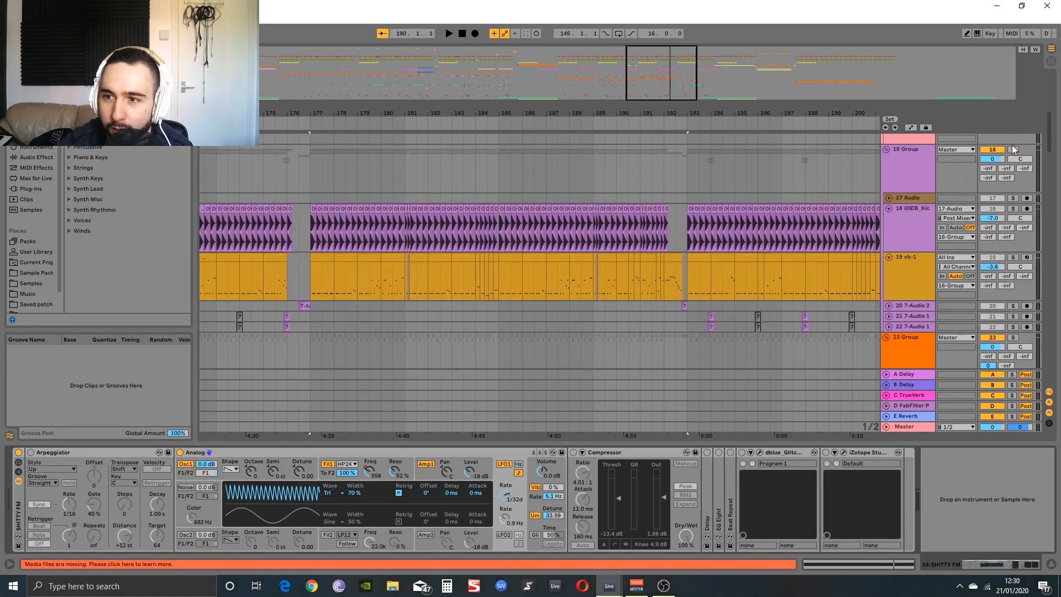
pyautogui.press('space')
pyautogui.moveTo(1049, 142); pyautogui.dragTo(1051, 272)
pyautogui.click(914, 270)
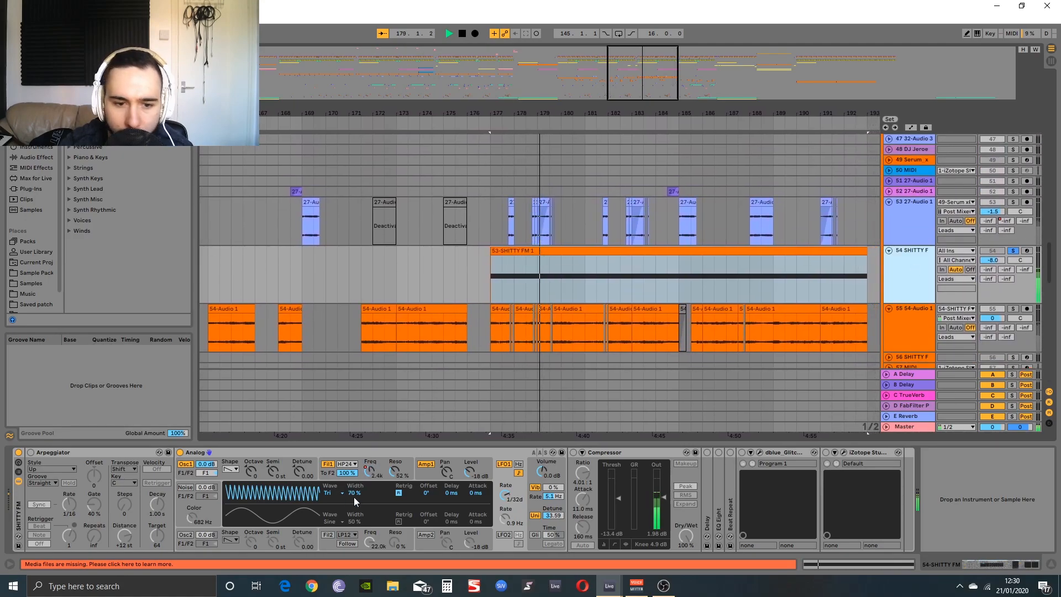
# Restore LFO 1 to a sine wave at rate 1/32, lower oscillator 1's LFO 1 pitch modulation and stop playback
pyautogui.click(330, 492)
pyautogui.click(330, 517)
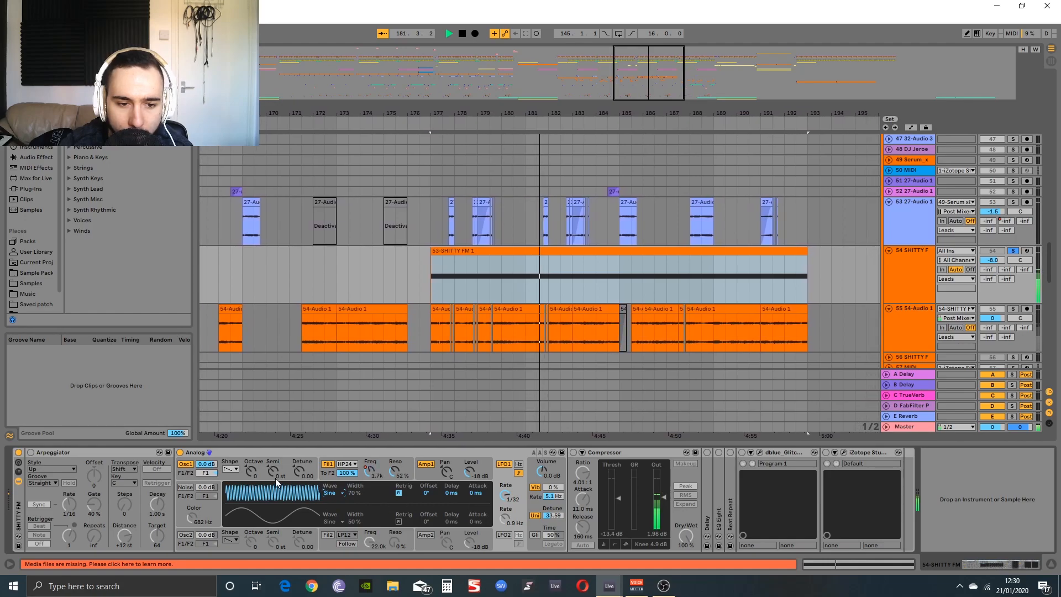
pyautogui.click(252, 472)
pyautogui.moveTo(353, 521); pyautogui.dragTo(354, 539)
pyautogui.press('space')
# Show Analog's LFO 1 and global settings, compare the sound with unison off and on during playback, and stop with unison on
pyautogui.click(510, 499)
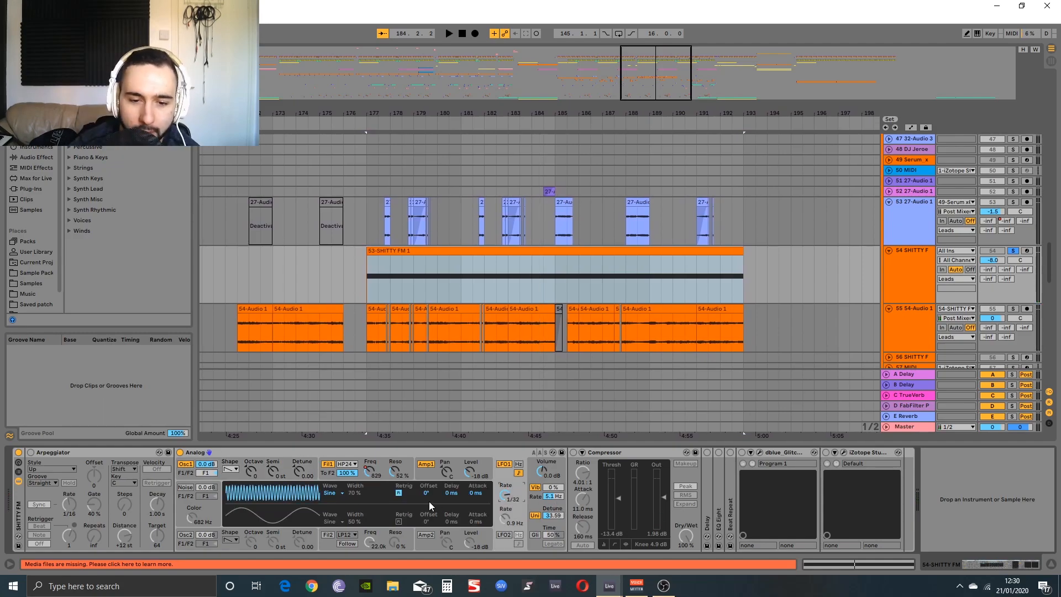
pyautogui.click(537, 501)
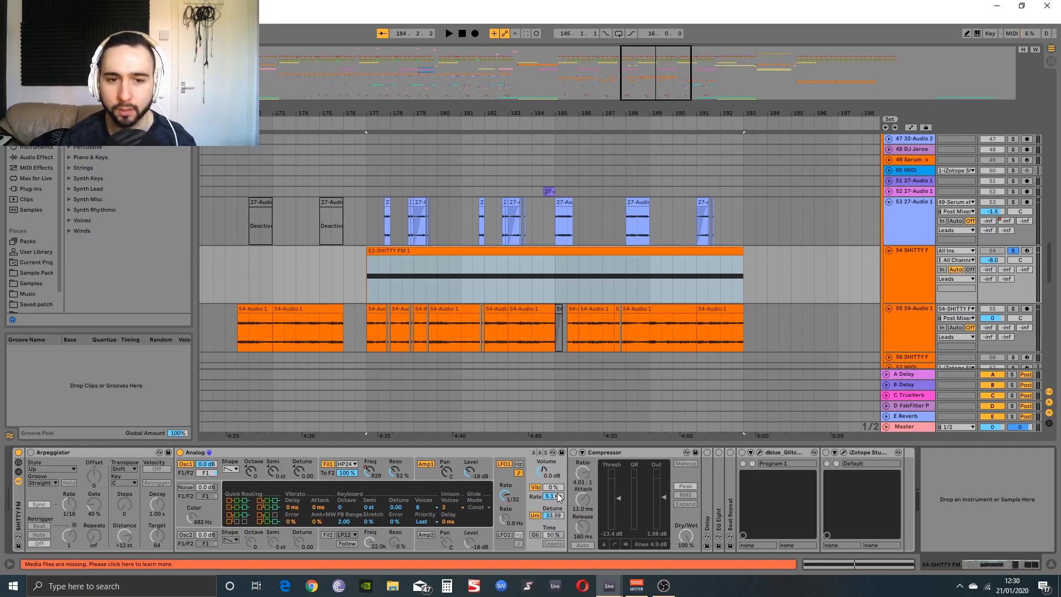
pyautogui.press('space')
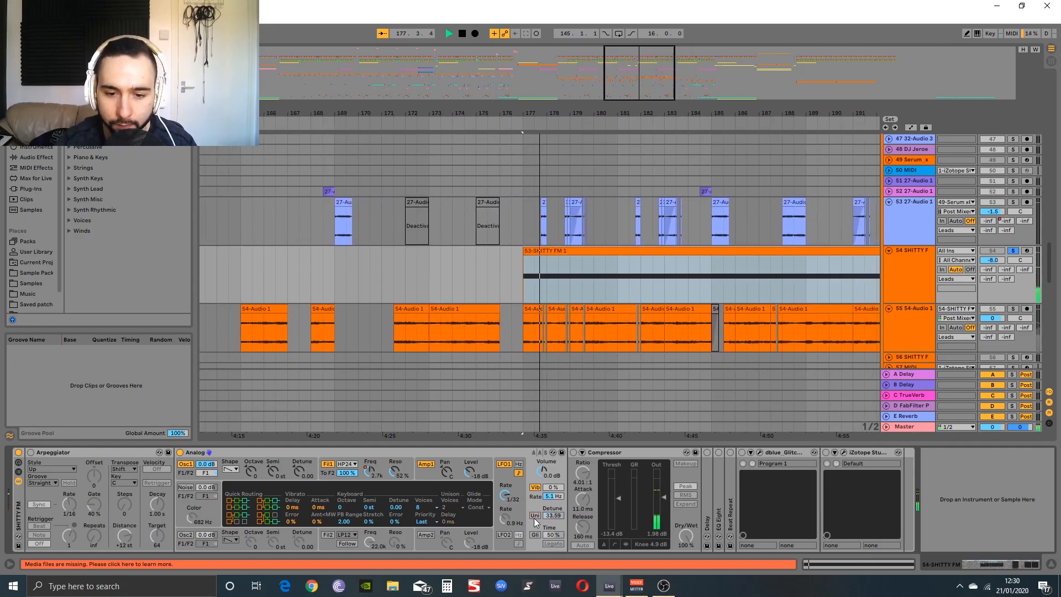
pyautogui.click(535, 516)
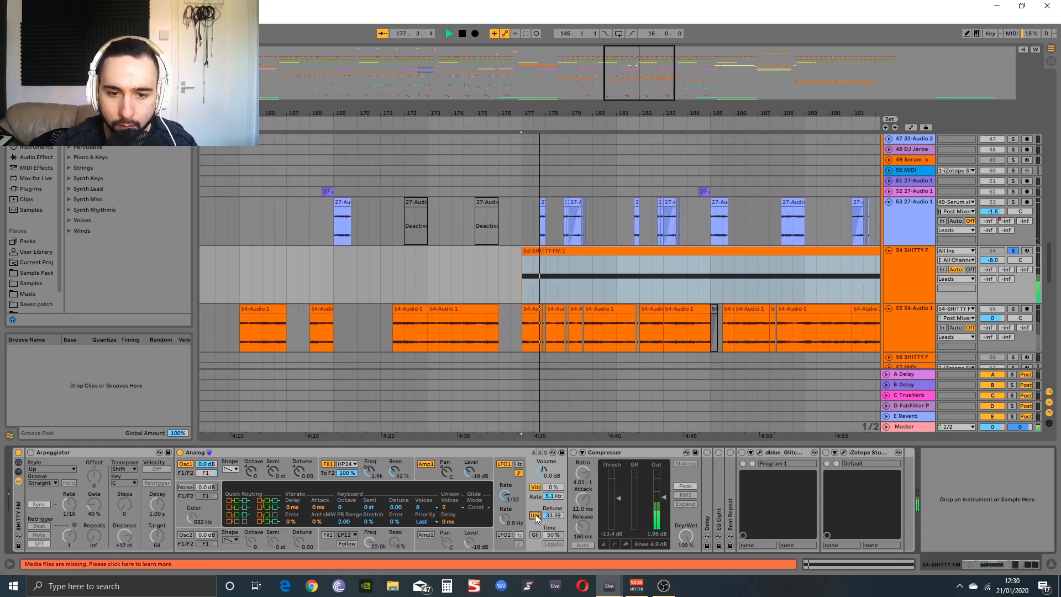
pyautogui.press('space')
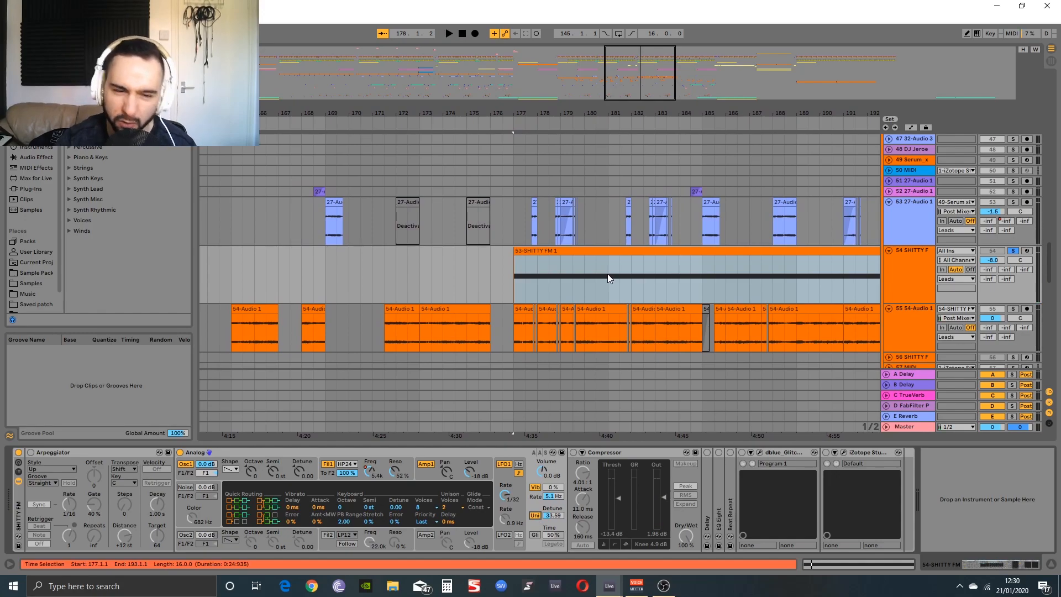
# Audition the SHITTY FM clip from bar 177 and stop playback
pyautogui.press('space')
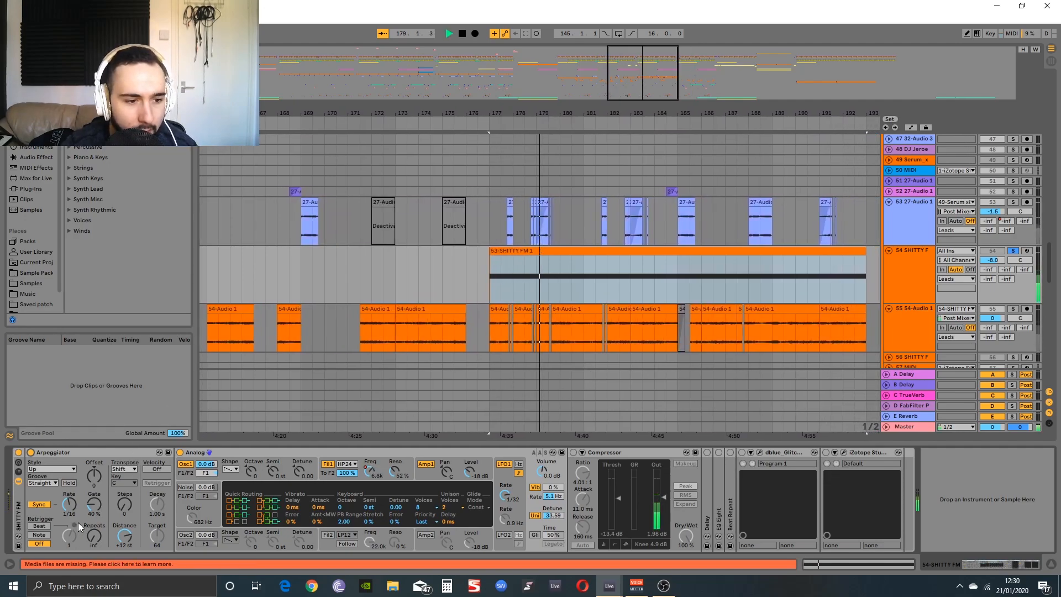
pyautogui.press('space')
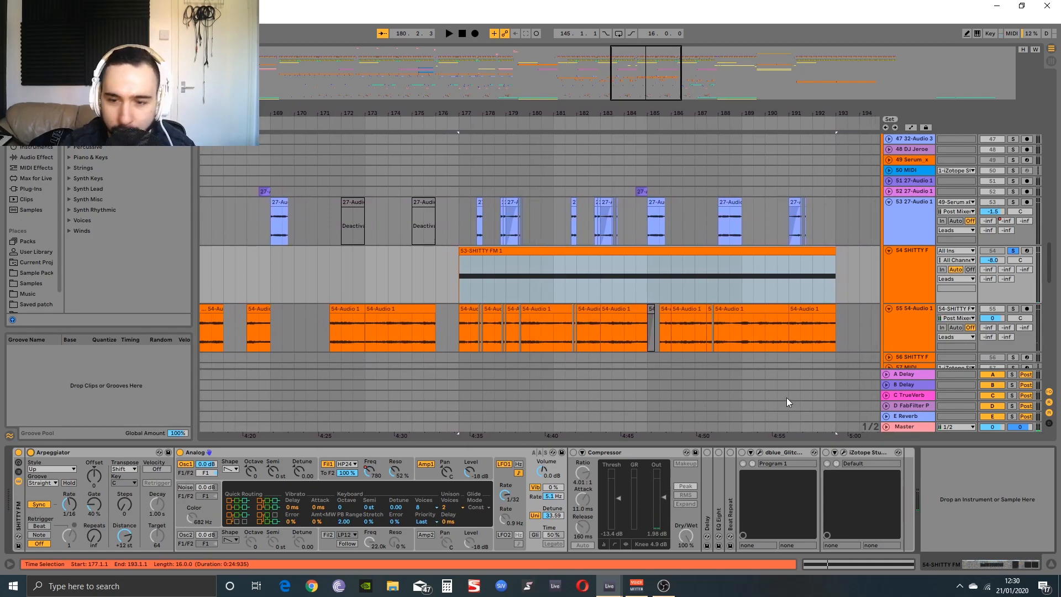
pyautogui.hscroll(6, 745, 419)
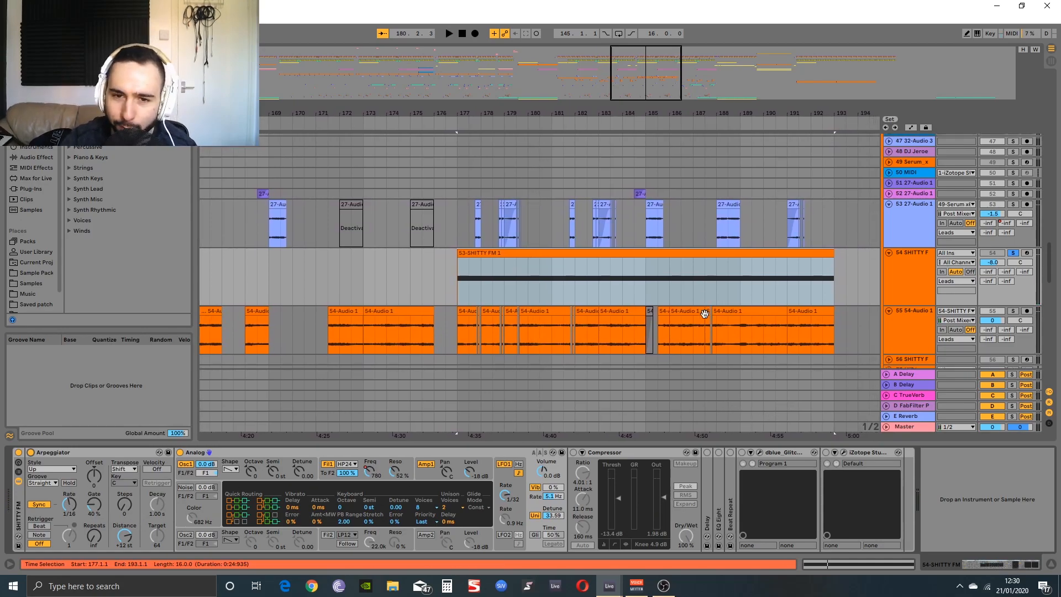
pyautogui.scroll(4, 356, 296)
pyautogui.moveTo(360, 296); pyautogui.dragTo(511, 281)
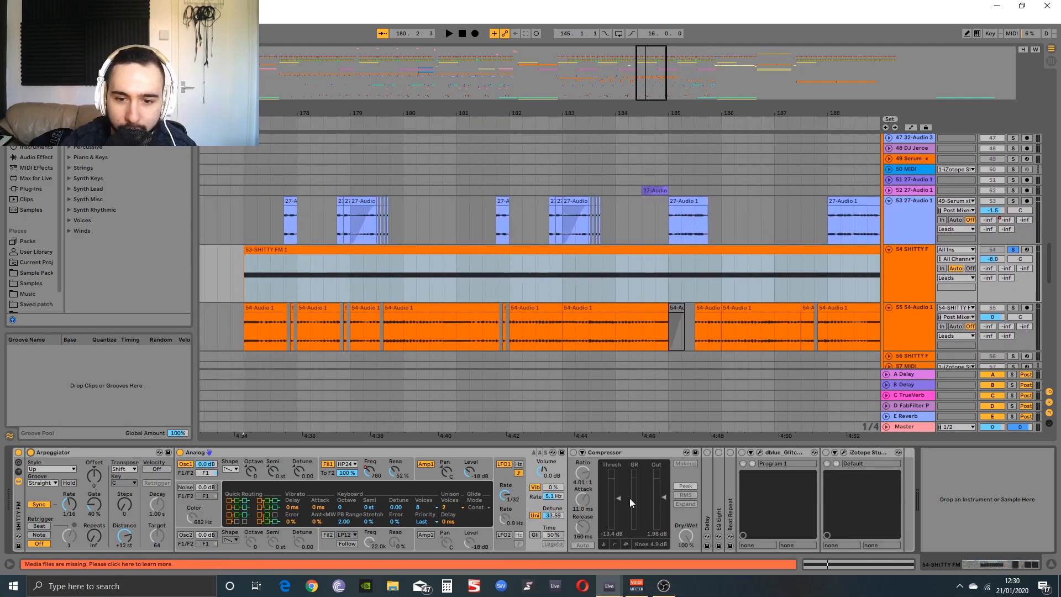
# Expand the Delay and EQ Eight devices on the SHITTY FM track and audition the lead through them
pyautogui.doubleClick(708, 482)
pyautogui.doubleClick(913, 479)
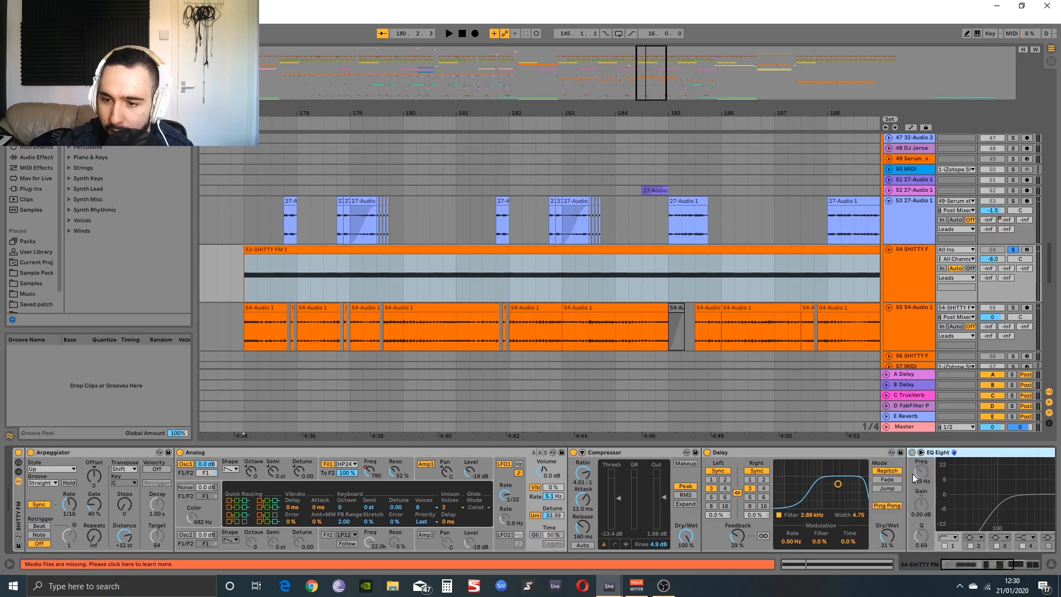
pyautogui.press('space')
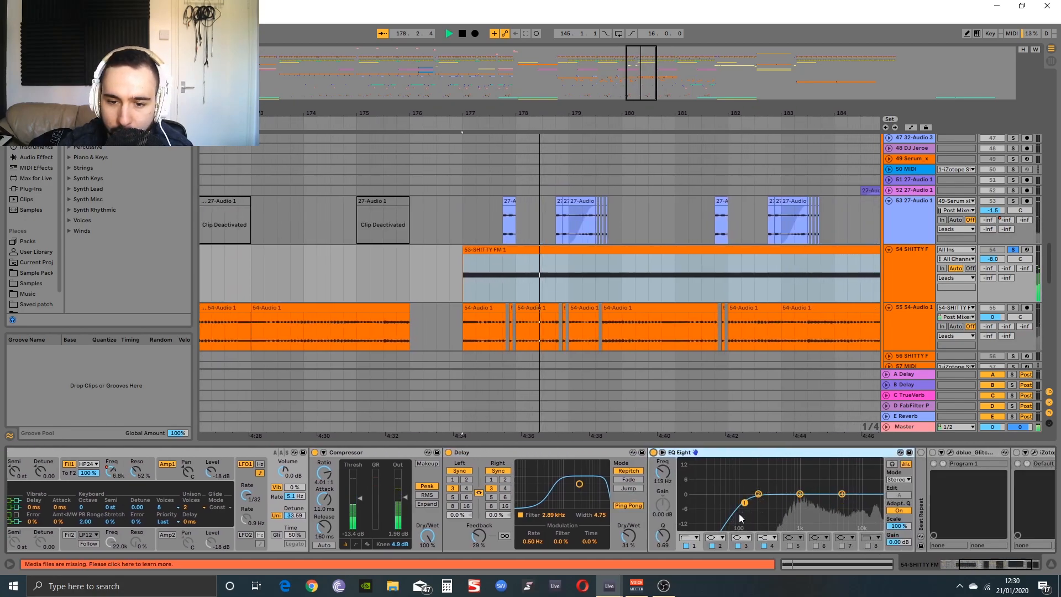
pyautogui.scroll(-3, 543, 484)
pyautogui.press('space')
# Expand Beat Repeat, check the device chain of the 62 SHITTY FM track and reselect the 54 SHITTY FM track
pyautogui.doubleClick(809, 486)
pyautogui.scroll(-3, 884, 484)
pyautogui.click(635, 452)
pyautogui.click(634, 453)
pyautogui.moveTo(722, 309); pyautogui.dragTo(368, 260)
pyautogui.moveTo(806, 304); pyautogui.dragTo(800, 276)
pyautogui.click(910, 324)
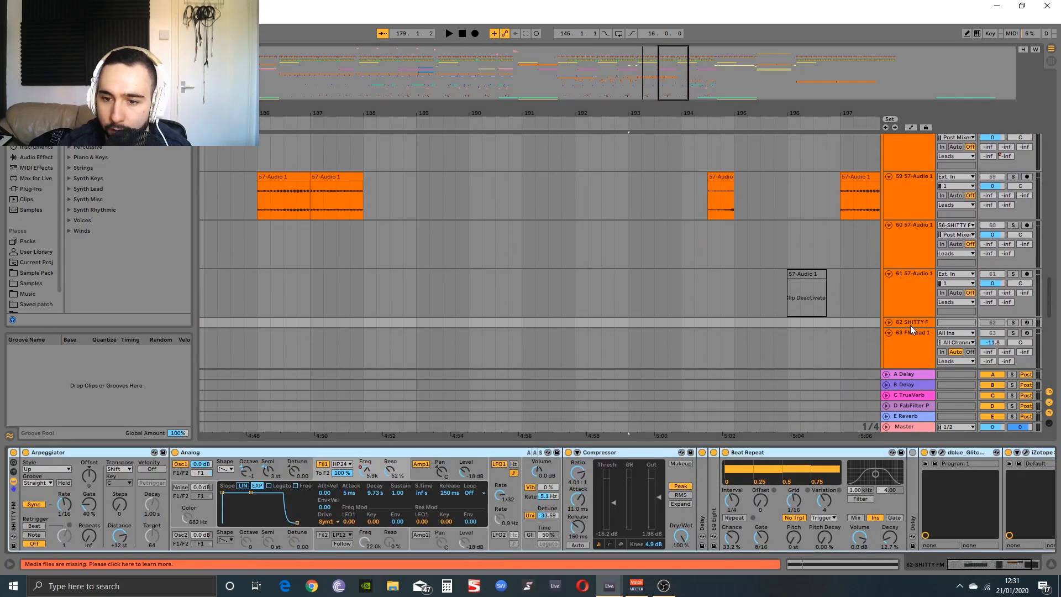
pyautogui.moveTo(686, 243); pyautogui.dragTo(809, 378)
pyautogui.moveTo(588, 238); pyautogui.dragTo(700, 352)
pyautogui.click(906, 277)
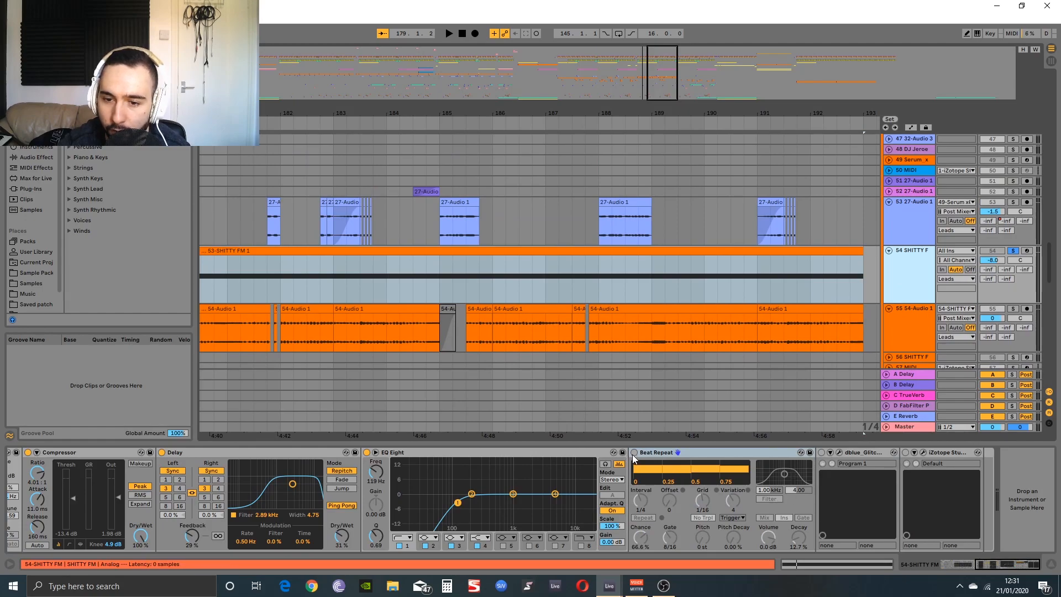
# Turn on the dblue_Glitch and iZotope Stutter devices and audition the lead from bar 177
pyautogui.click(821, 452)
pyautogui.press('space')
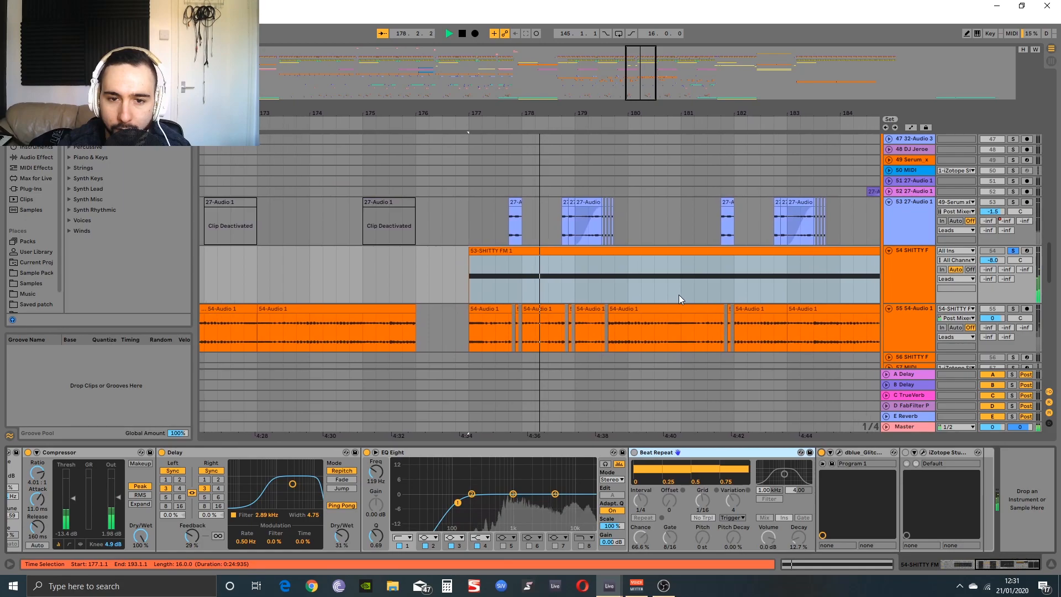
pyautogui.press('space')
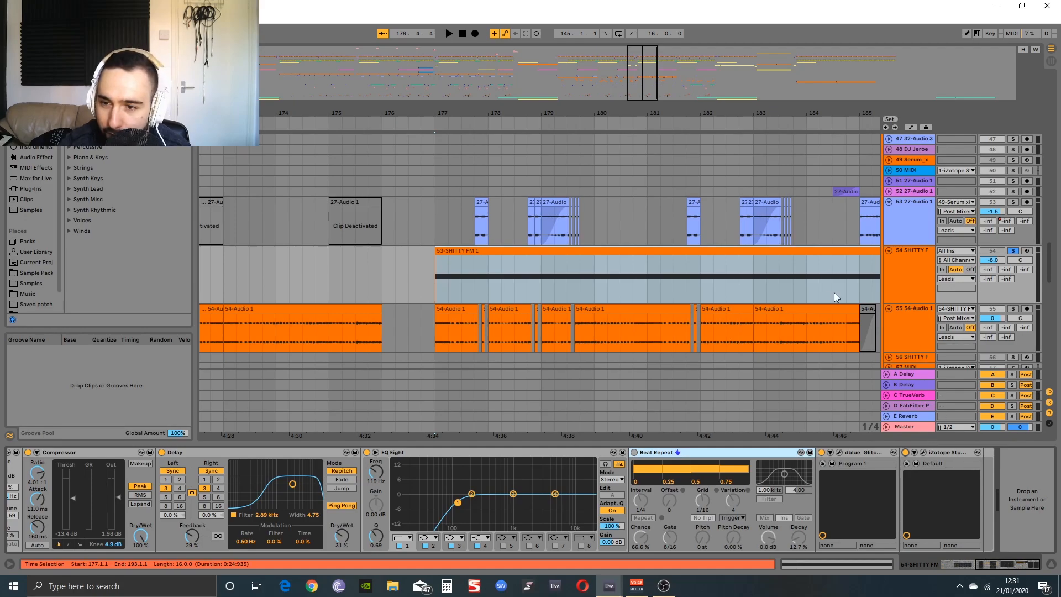
# Look over the 57-Audio tracks below the lead and return to the SHITTY FM clip
pyautogui.scroll(-5, 843, 293)
pyautogui.hscroll(-2, 843, 293)
pyautogui.click(923, 452)
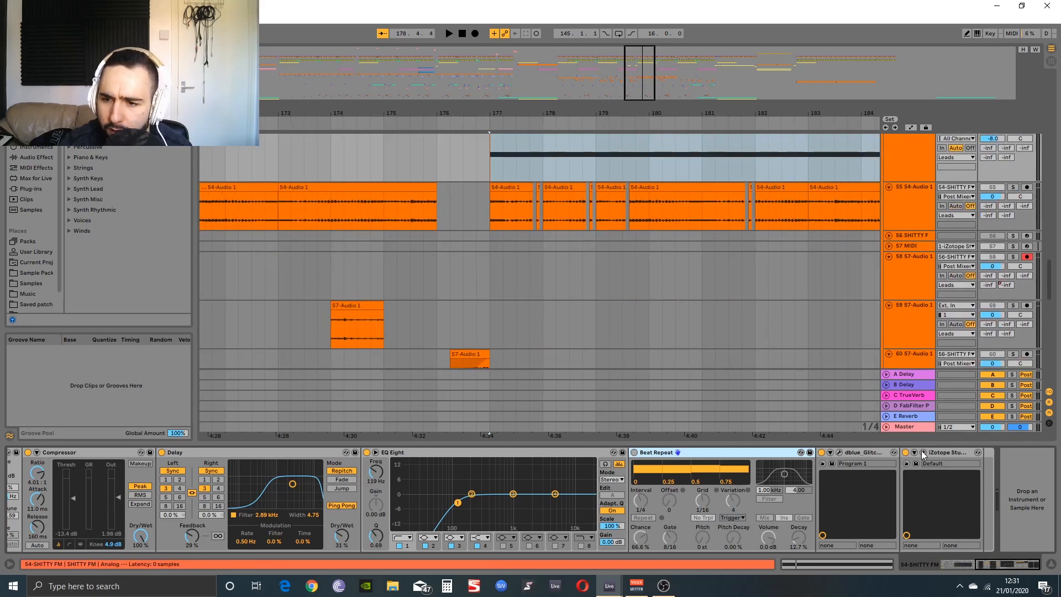
pyautogui.click(628, 178)
pyautogui.scroll(3, 609, 273)
pyautogui.hscroll(3, 608, 273)
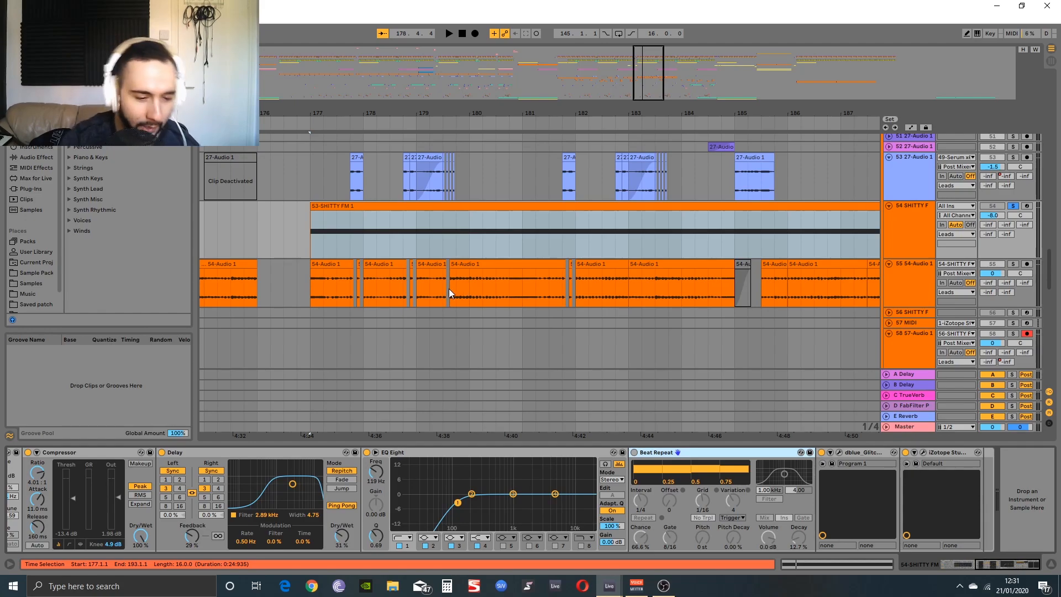
# Start playback, check the key and MIDI mapping modes, and enable the computer MIDI keyboard
pyautogui.press('space')
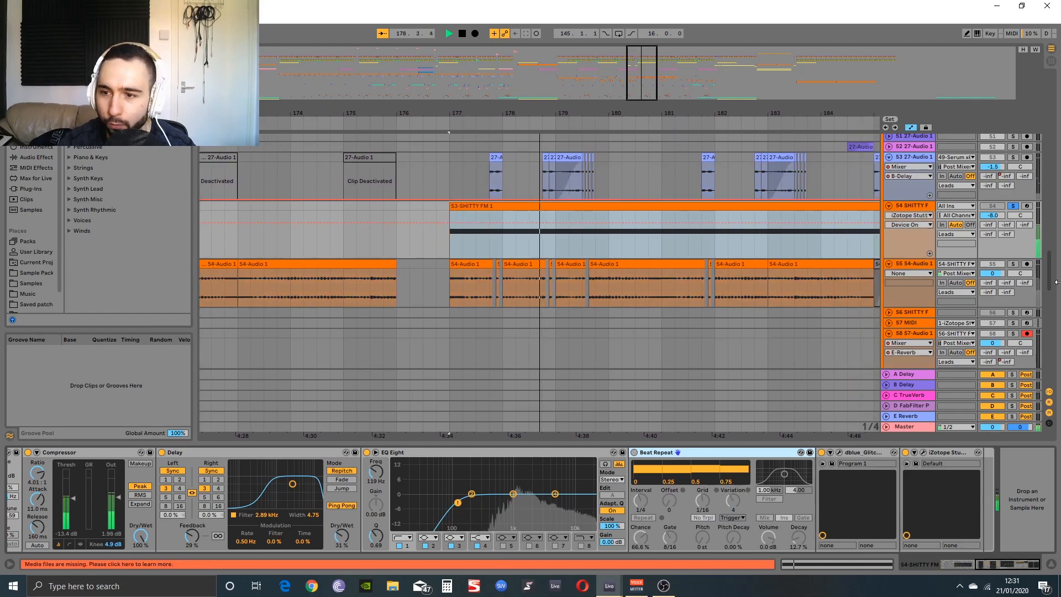
pyautogui.click(989, 33)
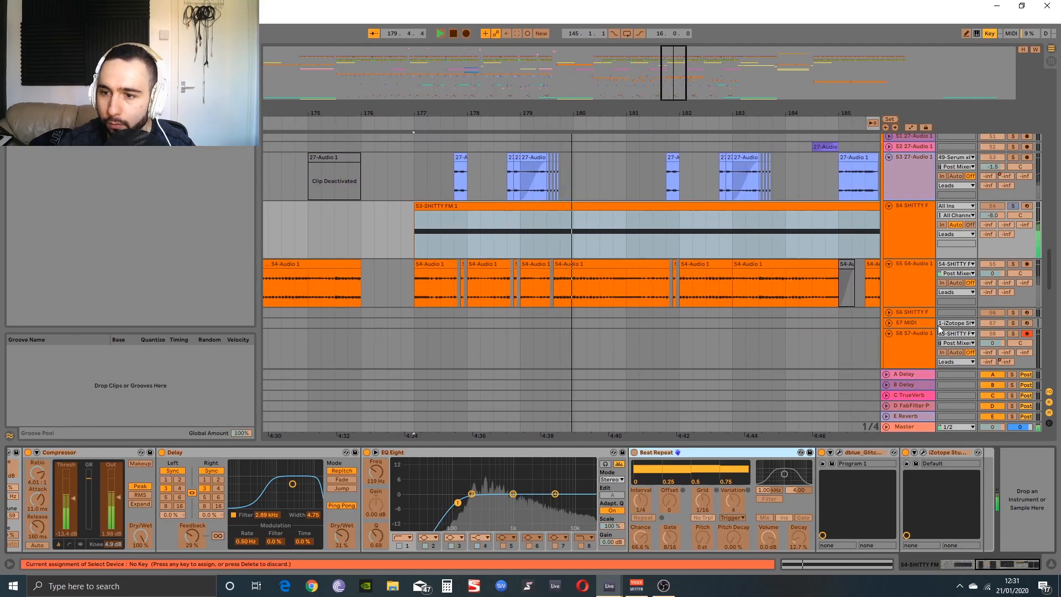
pyautogui.click(990, 33)
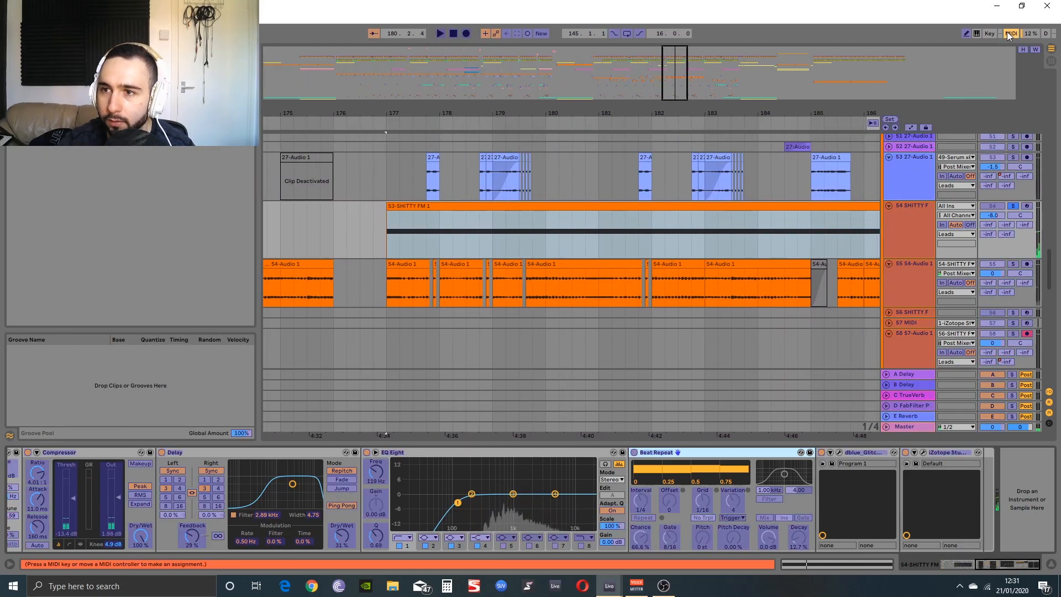
# Unfold and arm the 57 MIDI track feeding the iZotope Stutter device, and audition the lead with it
pyautogui.click(905, 323)
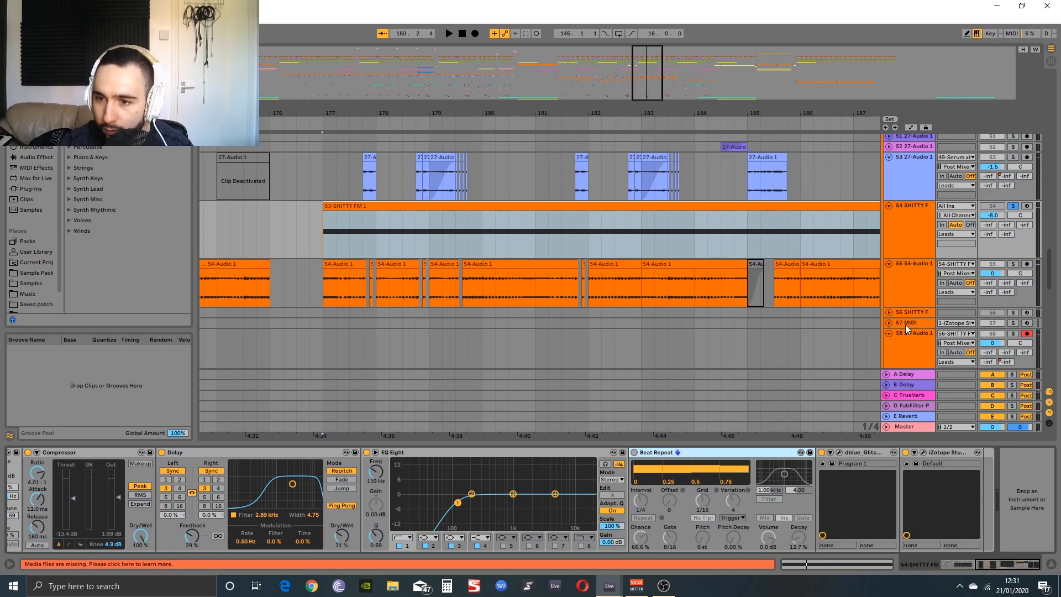
pyautogui.press('space')
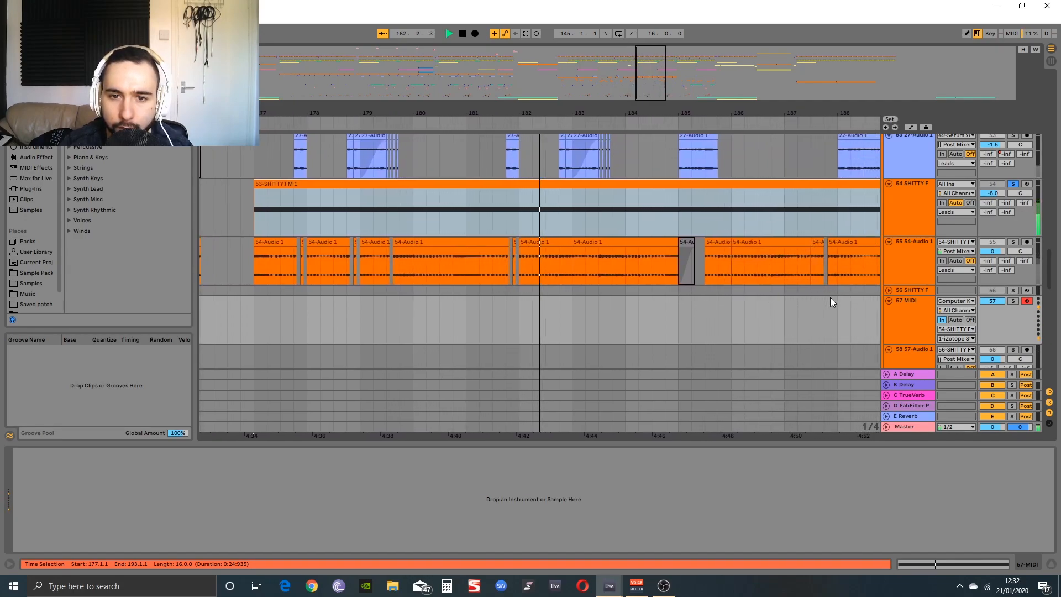
pyautogui.press('space')
# Highlight bars 177 to 193 across the SHITTY FM track and the tracks below it
pyautogui.scroll(-4, 541, 205)
pyautogui.scroll(2, 564, 288)
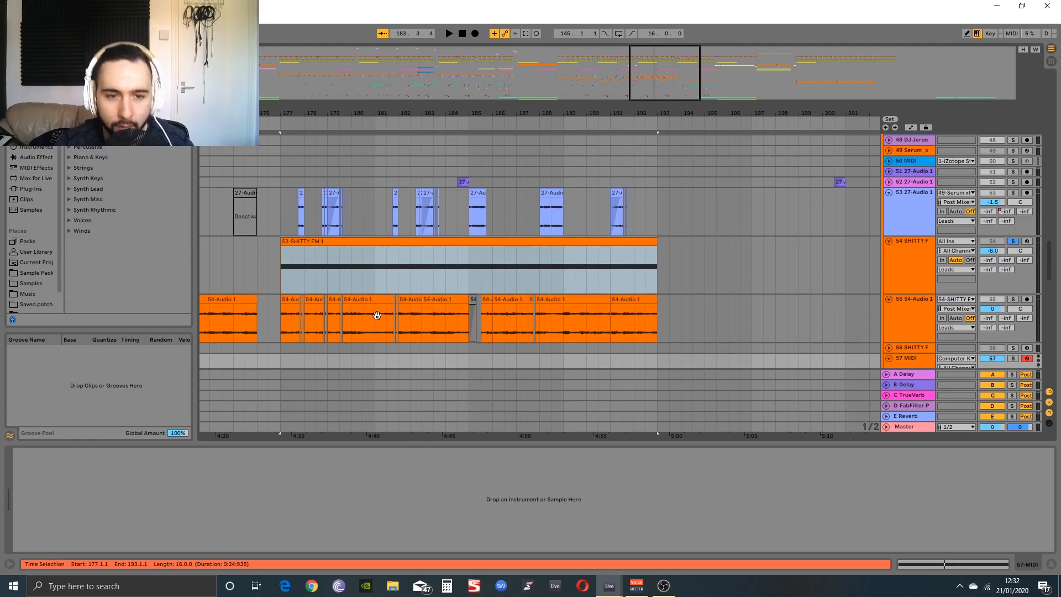
pyautogui.moveTo(377, 315); pyautogui.dragTo(433, 271)
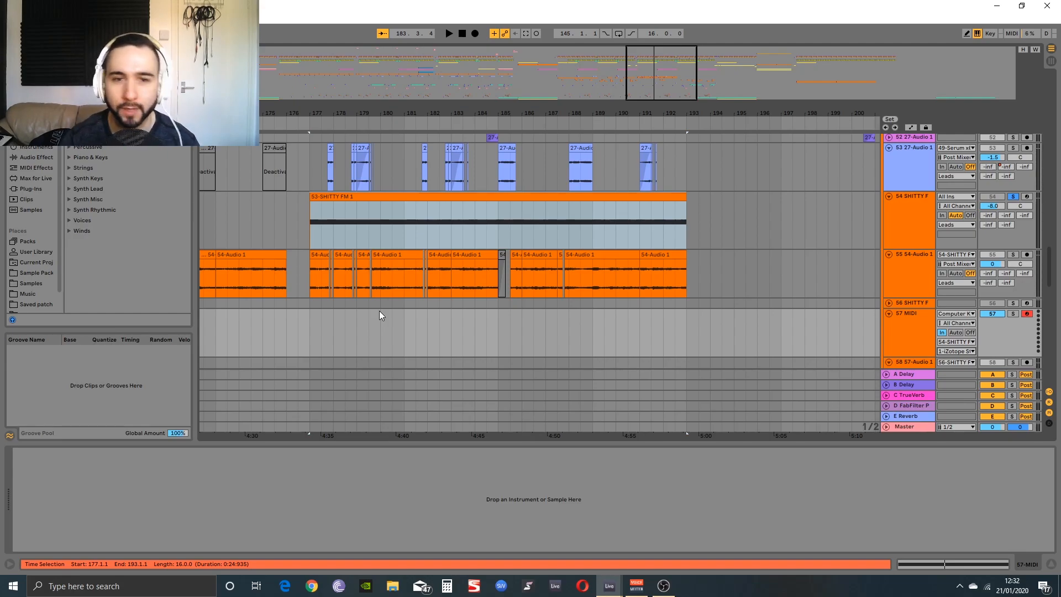
pyautogui.scroll(1, 380, 312)
pyautogui.moveTo(312, 171); pyautogui.dragTo(687, 367)
# Show the resampled 57-Audio clips across the arrangement and place the insert marker at bar 145 on track 58
pyautogui.moveTo(276, 331); pyautogui.dragTo(566, 295)
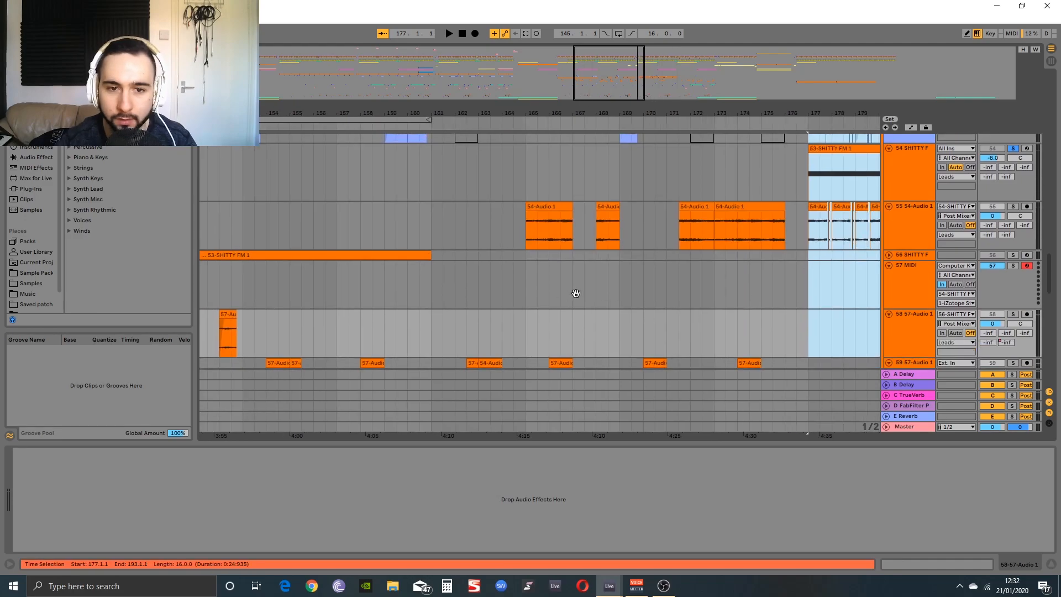
pyautogui.moveTo(759, 280); pyautogui.dragTo(509, 227)
pyautogui.scroll(-3, 508, 238)
pyautogui.moveTo(508, 275); pyautogui.dragTo(559, 205)
pyautogui.moveTo(464, 217)
pyautogui.mouseDown()
pyautogui.moveTo(647, 219)
pyautogui.moveTo(476, 230)
pyautogui.mouseUp()
pyautogui.click(303, 217)
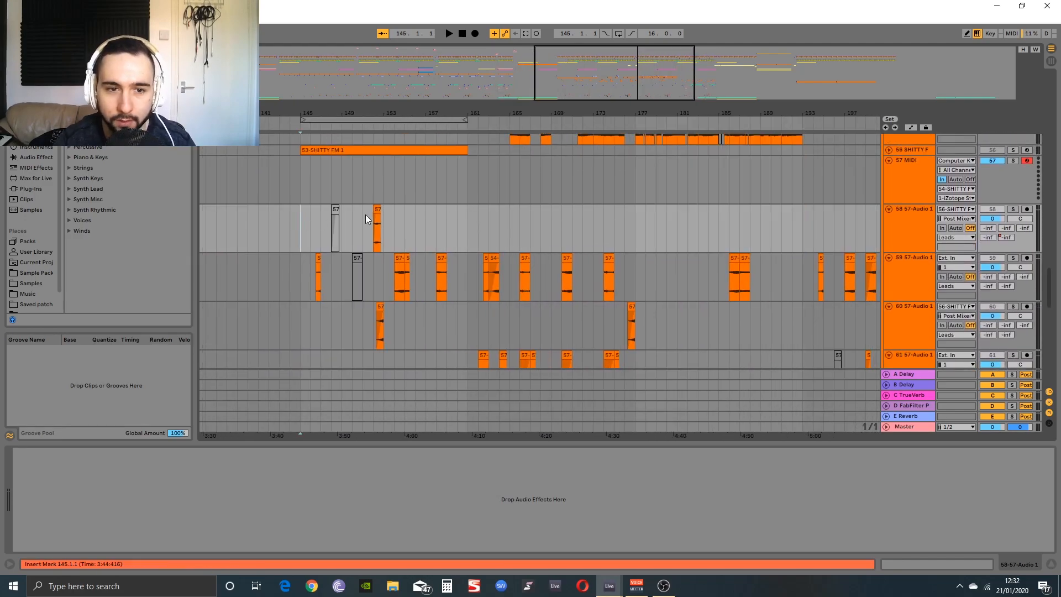
# Examine how the SHITTY FM clips at bars 145 and 177 relate to the resampled audio clips on tracks 55 to 61
pyautogui.scroll(3, 318, 221)
pyautogui.scroll(-3, 386, 242)
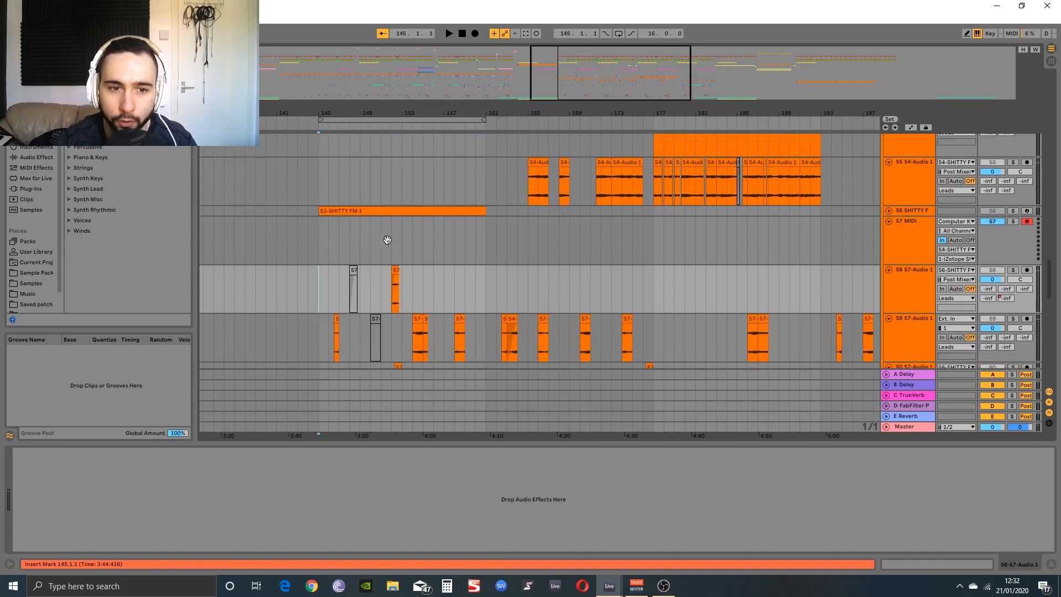
pyautogui.scroll(2, 690, 200)
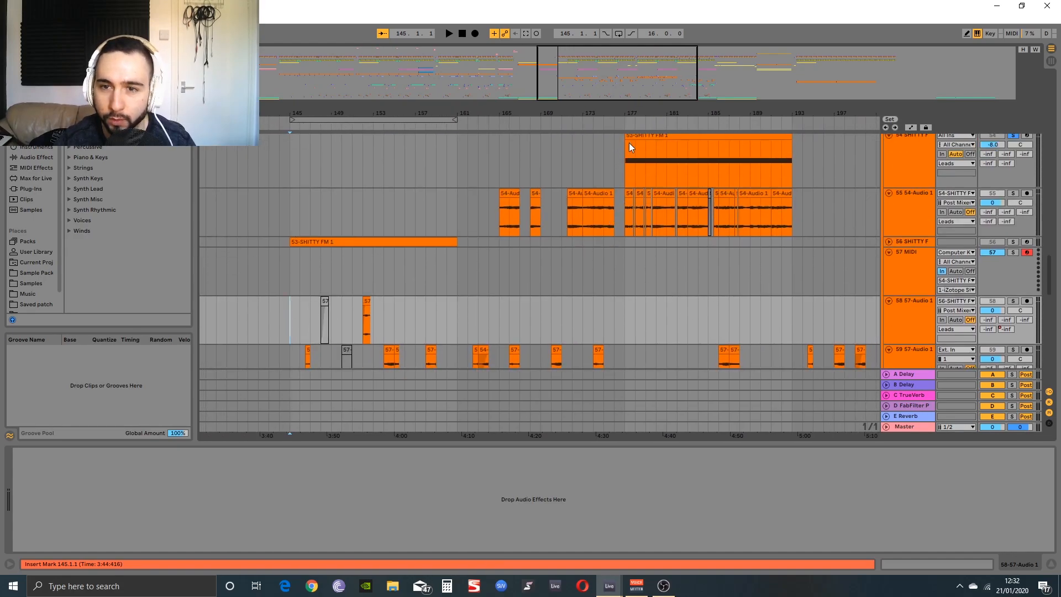
pyautogui.scroll(-3, 550, 219)
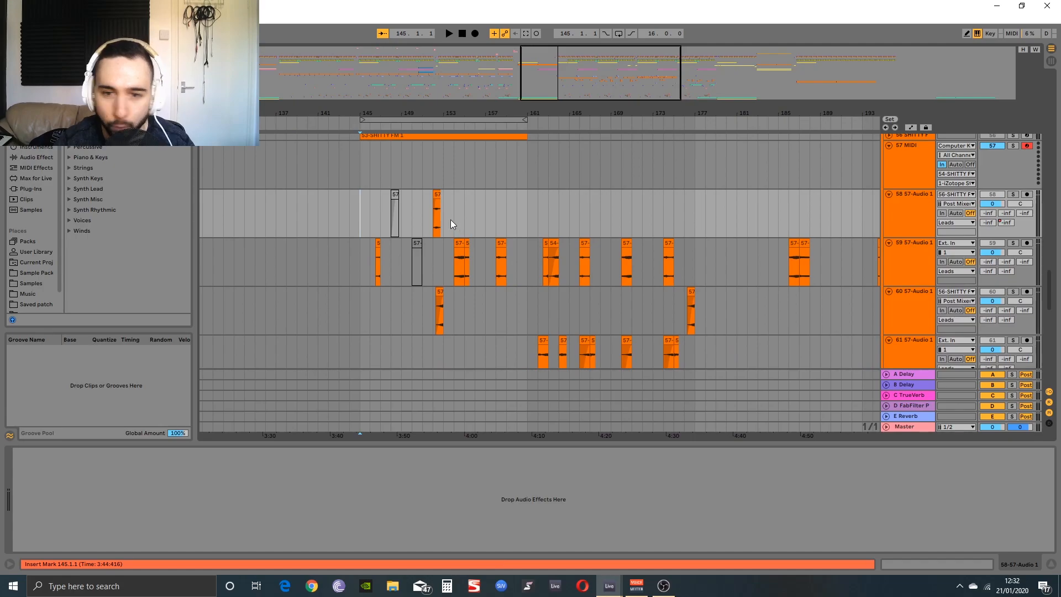
pyautogui.scroll(2, 478, 288)
pyautogui.hscroll(1, 478, 289)
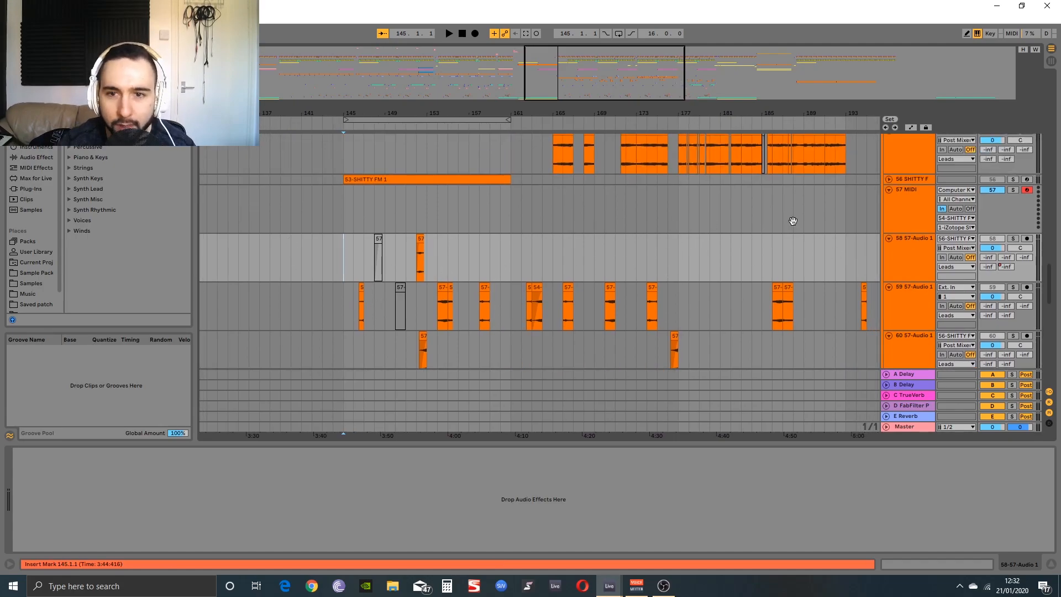
pyautogui.scroll(1, 793, 220)
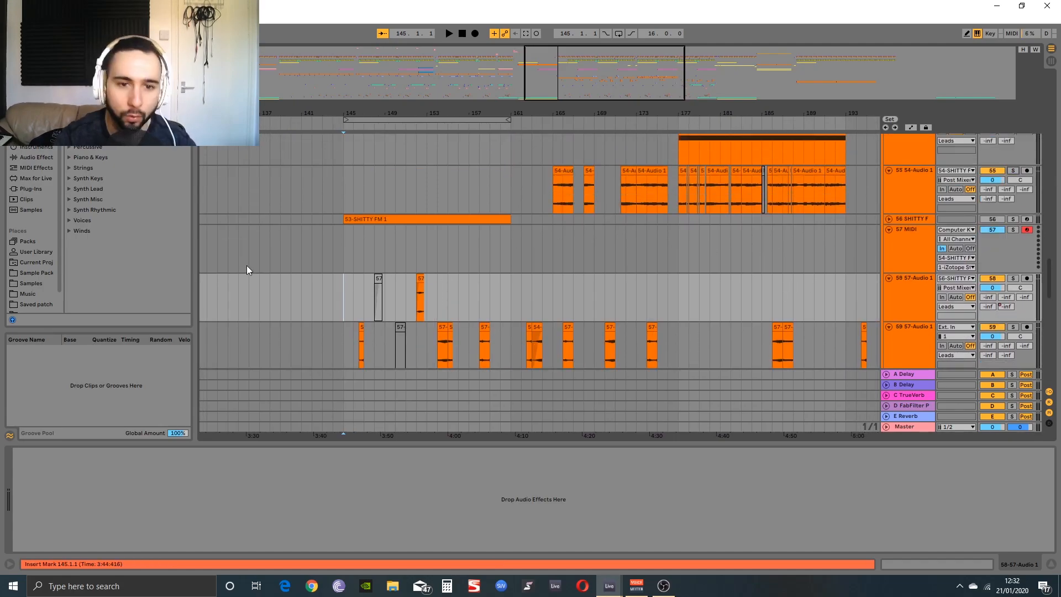
pyautogui.scroll(-3, 514, 266)
pyautogui.hscroll(1, 514, 265)
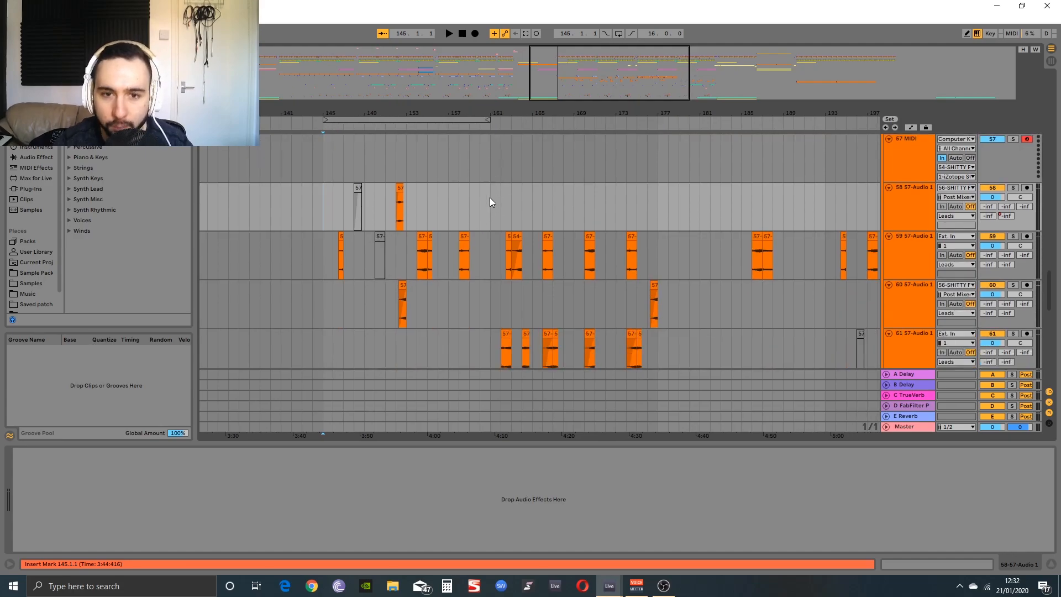
# Play the arrangement from bar 161 and show the Compressor and Delay settings of audio tracks 59 and 61
pyautogui.click(490, 202)
pyautogui.press('space')
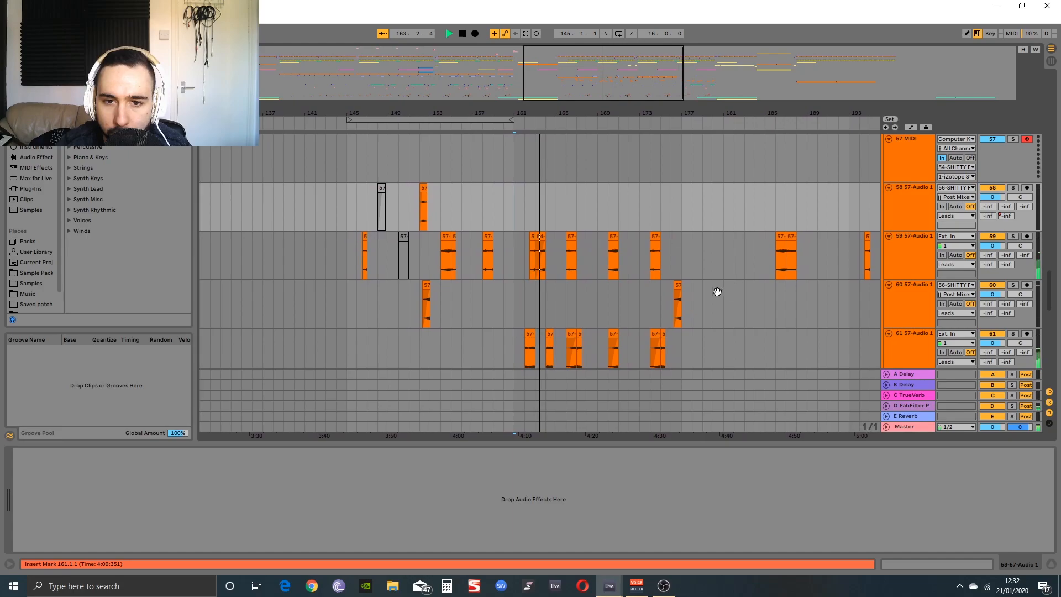
pyautogui.scroll(-1, 713, 271)
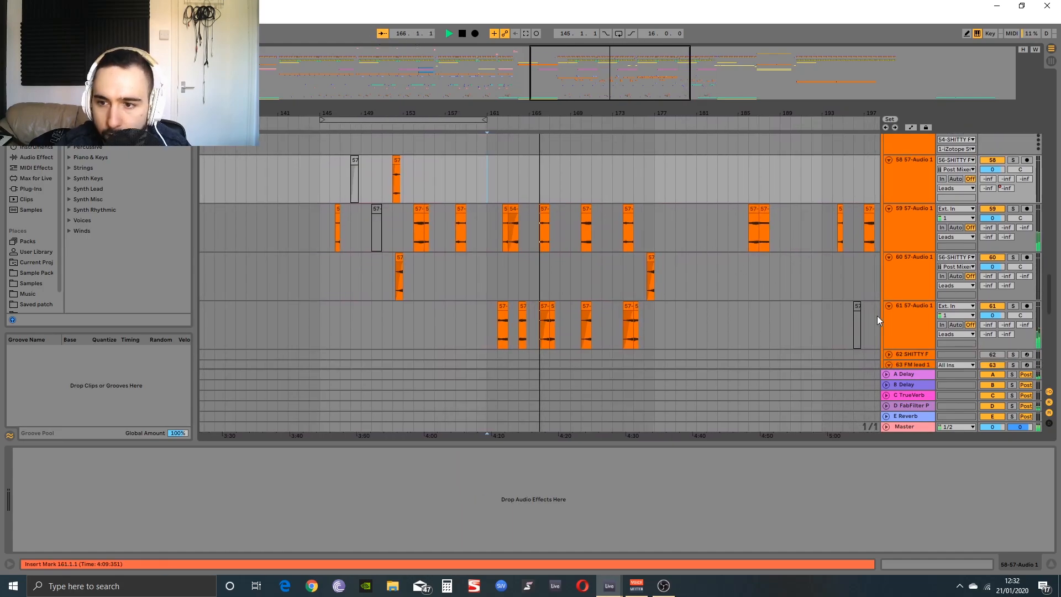
pyautogui.click(902, 317)
pyautogui.click(903, 227)
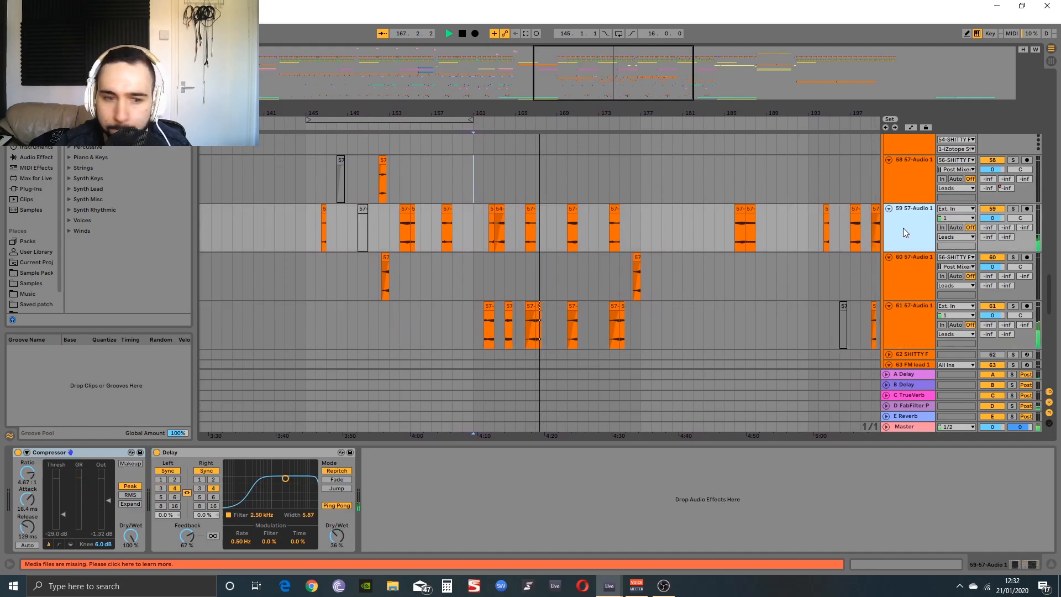
pyautogui.click(914, 326)
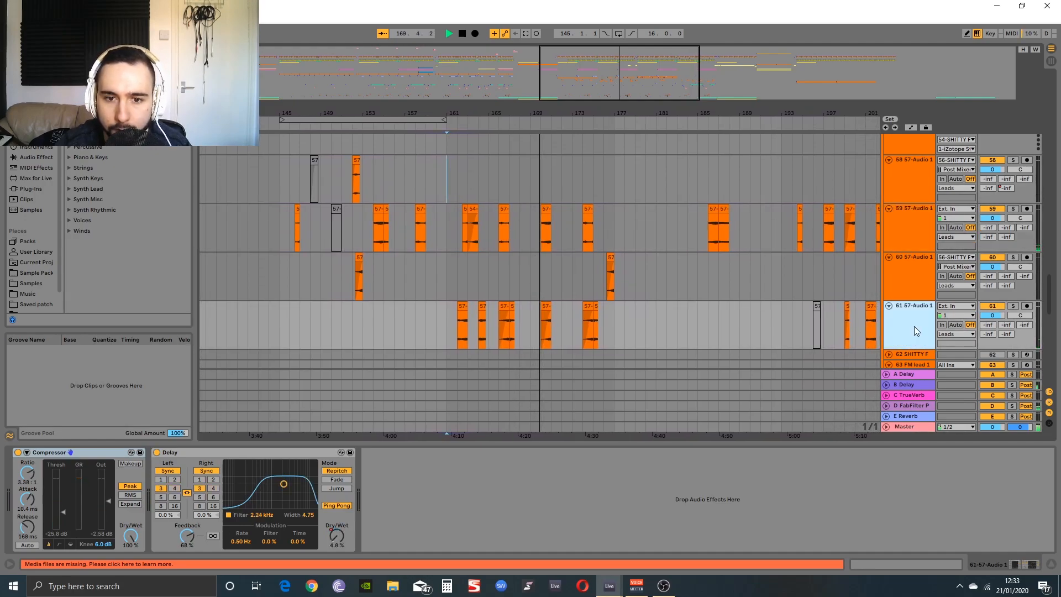
# Follow the resampled lead clips on tracks 55 to 61 during playback up to bar 177
pyautogui.scroll(2, 731, 245)
pyautogui.scroll(3, 731, 244)
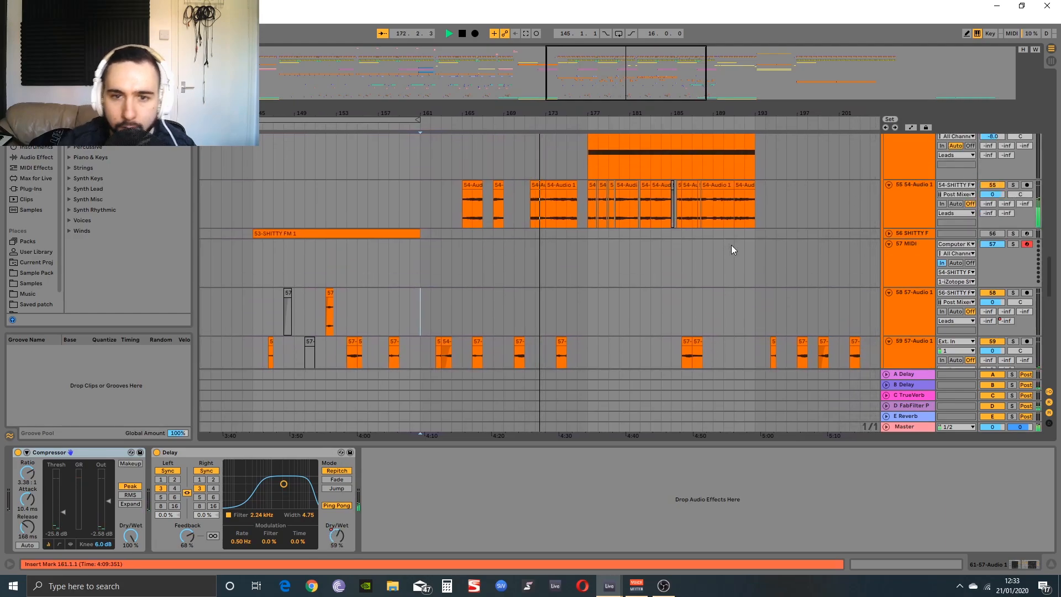
pyautogui.scroll(-6, 731, 249)
pyautogui.scroll(2, 731, 249)
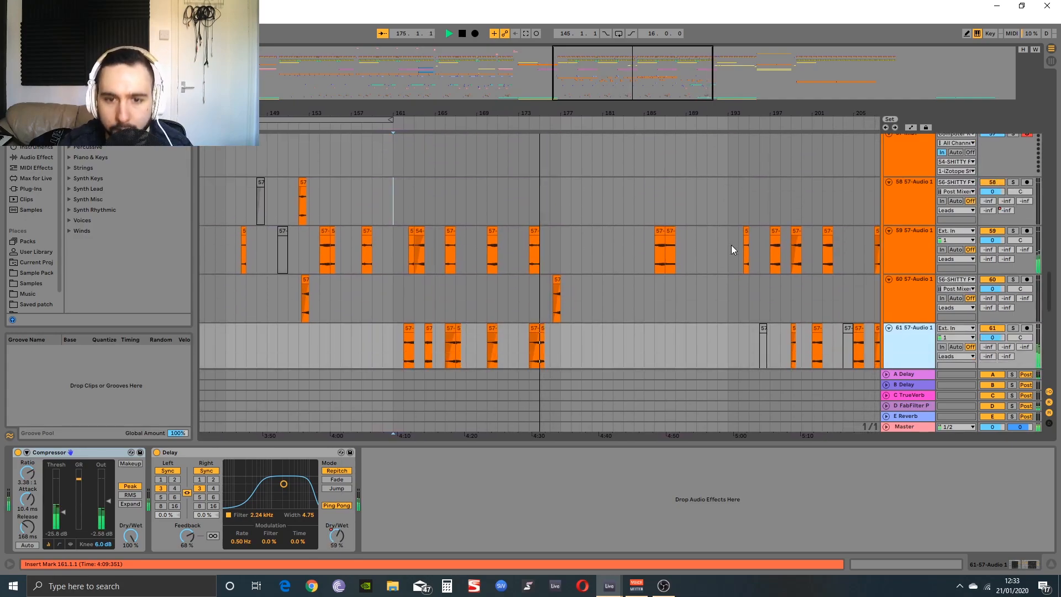
pyautogui.scroll(3, 731, 249)
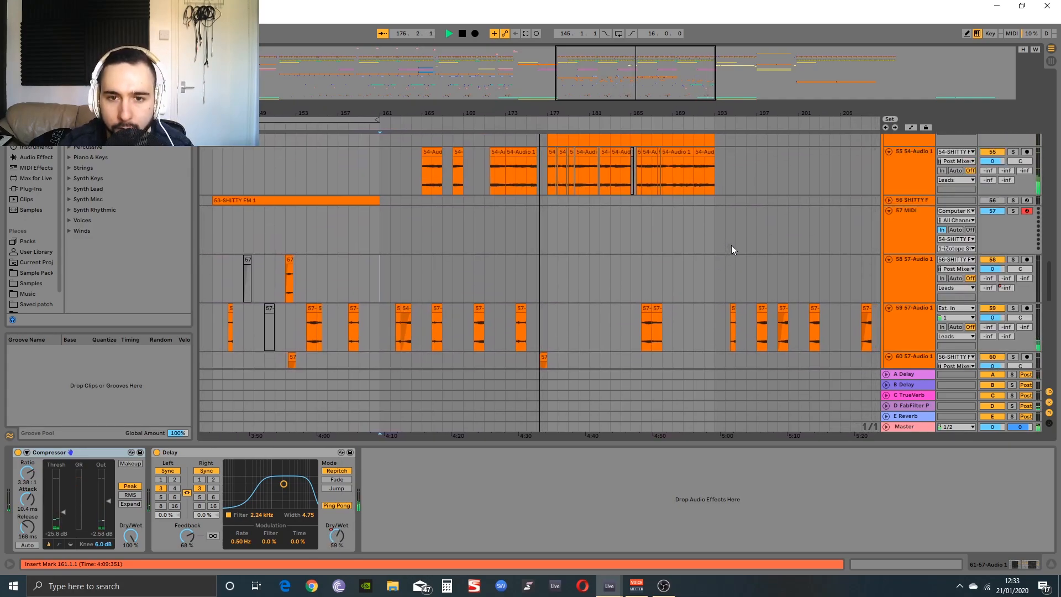
pyautogui.scroll(-2, 731, 249)
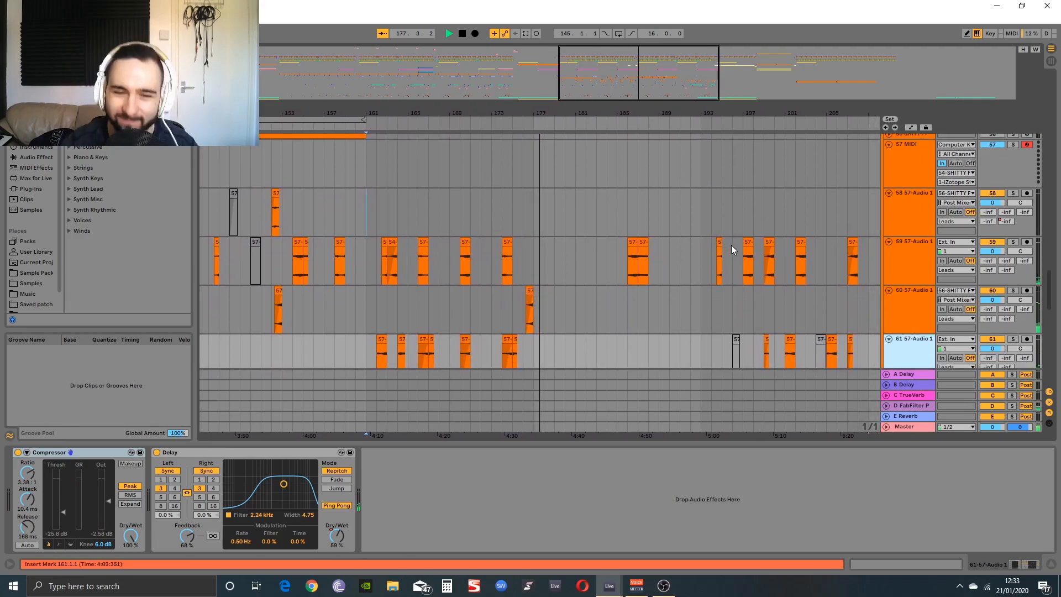
# Survey the clips on tracks 45 to 92 while the arrangement plays on from bar 177
pyautogui.scroll(5, 657, 260)
pyautogui.scroll(7, 657, 260)
pyautogui.scroll(-3, 657, 260)
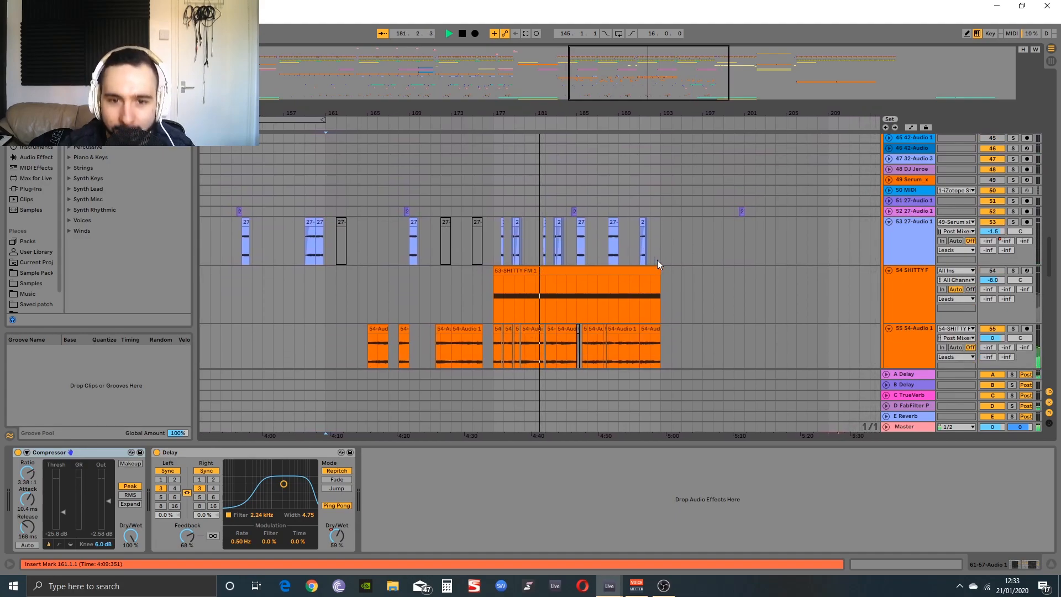
pyautogui.scroll(-10, 658, 264)
pyautogui.scroll(-6, 658, 264)
pyautogui.scroll(3, 658, 264)
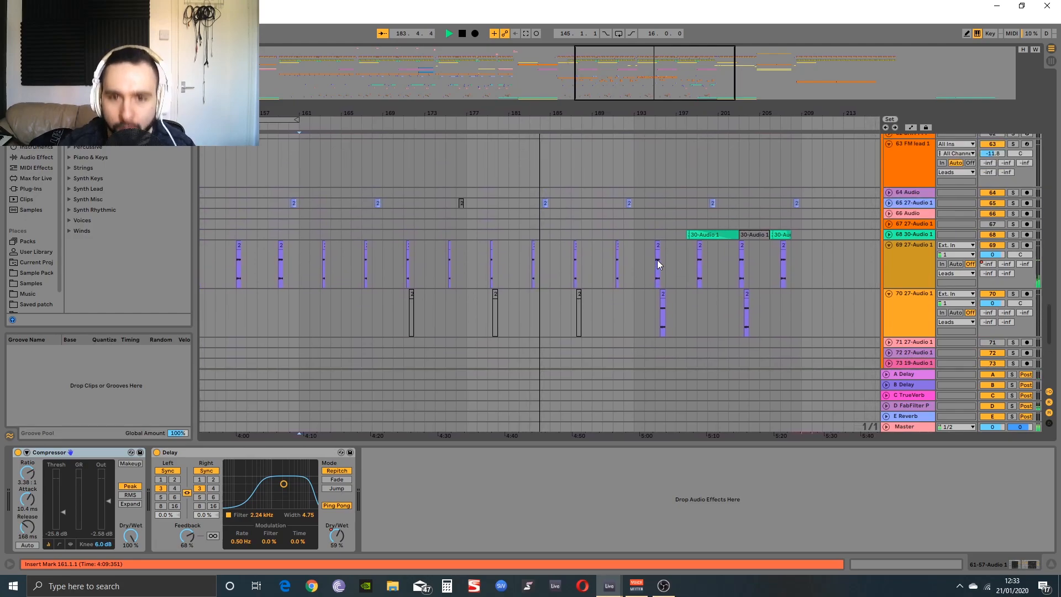
pyautogui.scroll(2, 657, 262)
pyautogui.scroll(-6, 658, 262)
pyautogui.scroll(-10, 657, 264)
pyautogui.scroll(4, 658, 264)
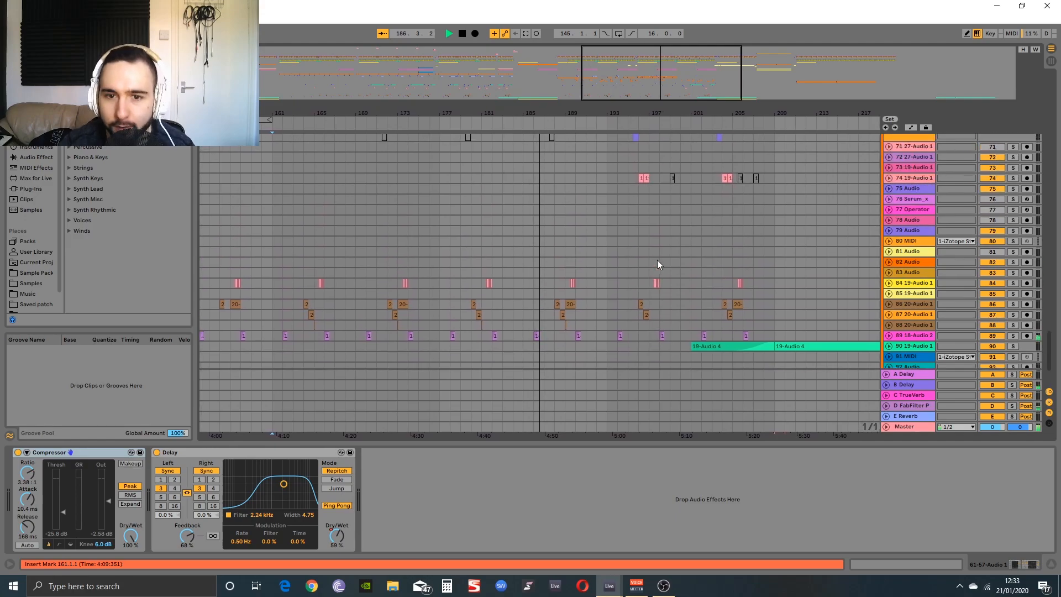
# Check the tracks down to the DJ Jeroenski acapella on track 93, return to the 57-Audio clips and stop playback
pyautogui.scroll(3, 658, 265)
pyautogui.scroll(-4, 657, 264)
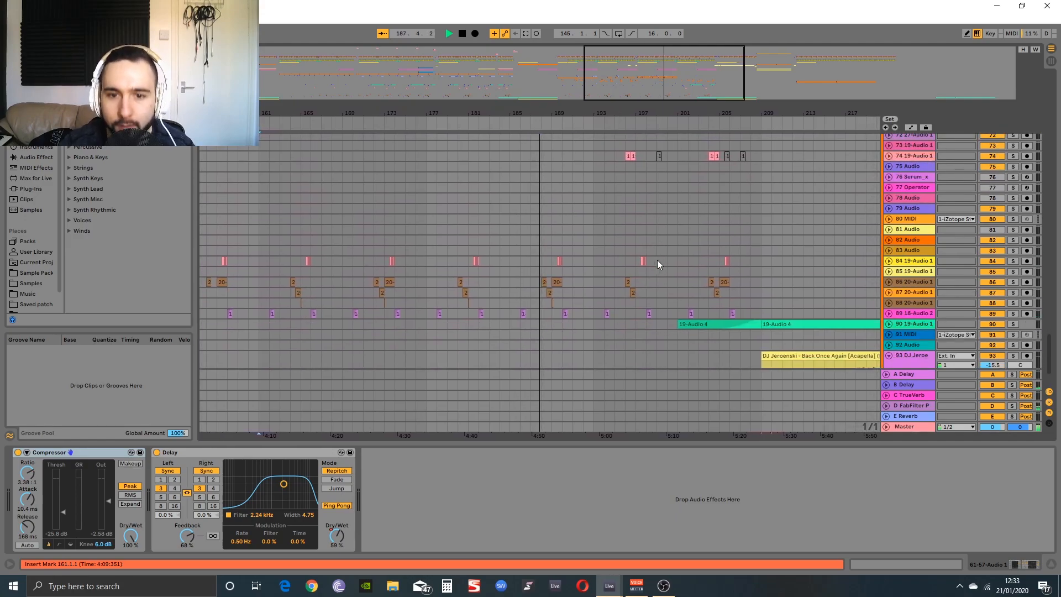
pyautogui.scroll(-2, 657, 265)
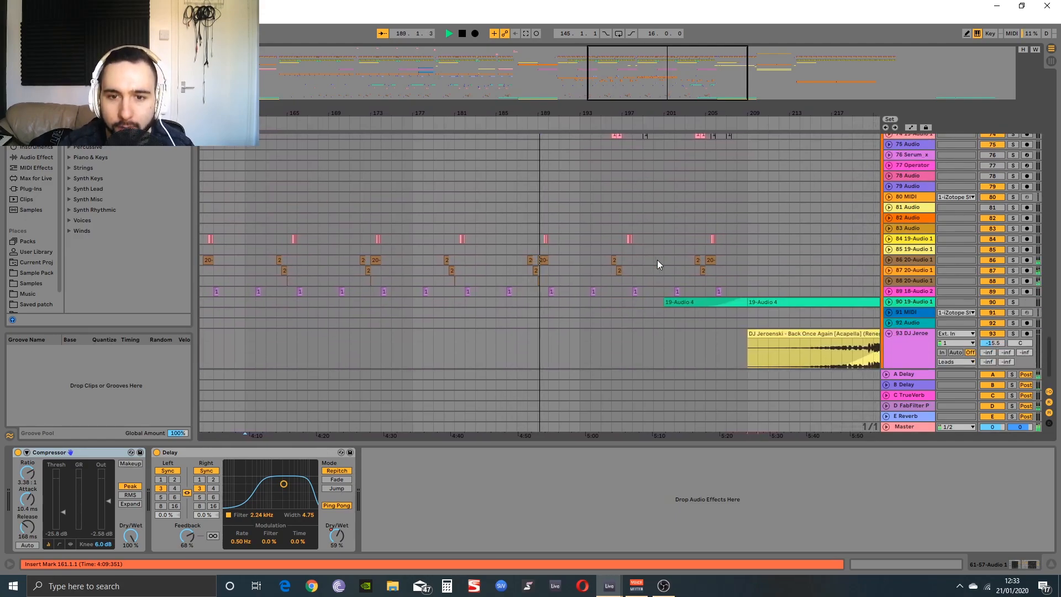
pyautogui.scroll(5, 657, 264)
pyautogui.scroll(-5, 657, 264)
pyautogui.scroll(5, 658, 264)
pyautogui.scroll(10, 657, 264)
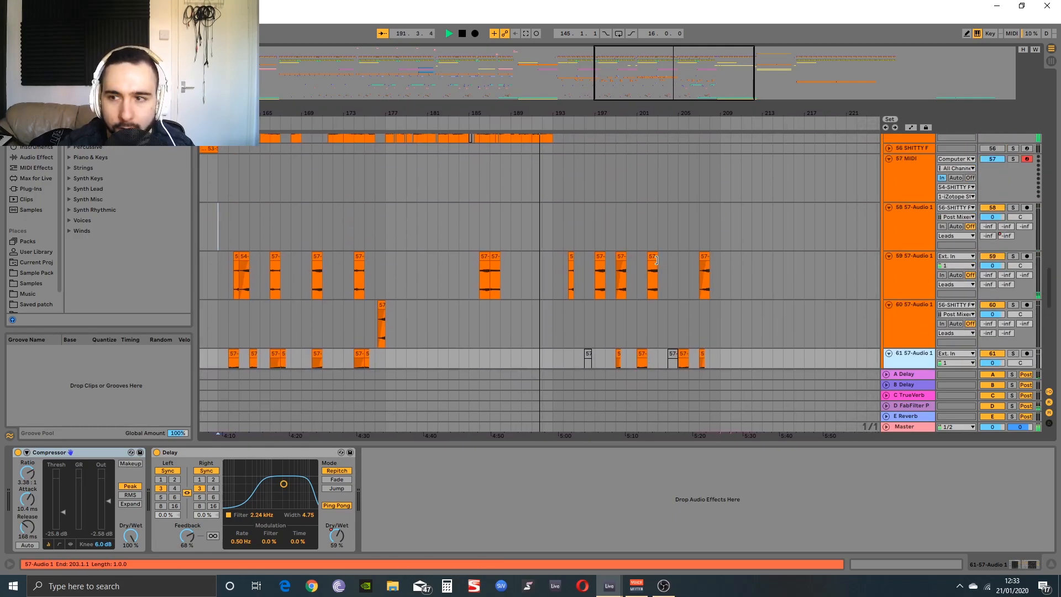
pyautogui.moveTo(1049, 296)
pyautogui.mouseDown()
pyautogui.moveTo(1034, 171)
pyautogui.moveTo(1038, 332)
pyautogui.moveTo(1030, 300)
pyautogui.mouseUp()
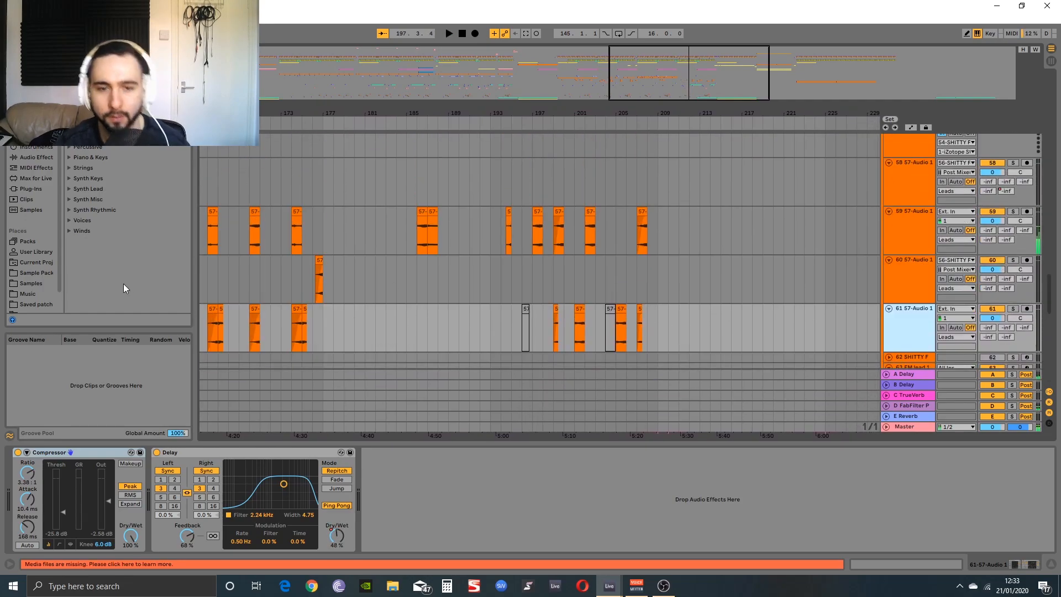
# Examine the 27-Audio clips on track 53 from the earlier sections up to the SHITTY FM clip at bar 177
pyautogui.moveTo(689, 85); pyautogui.dragTo(615, 82)
pyautogui.moveTo(638, 203); pyautogui.dragTo(564, 364)
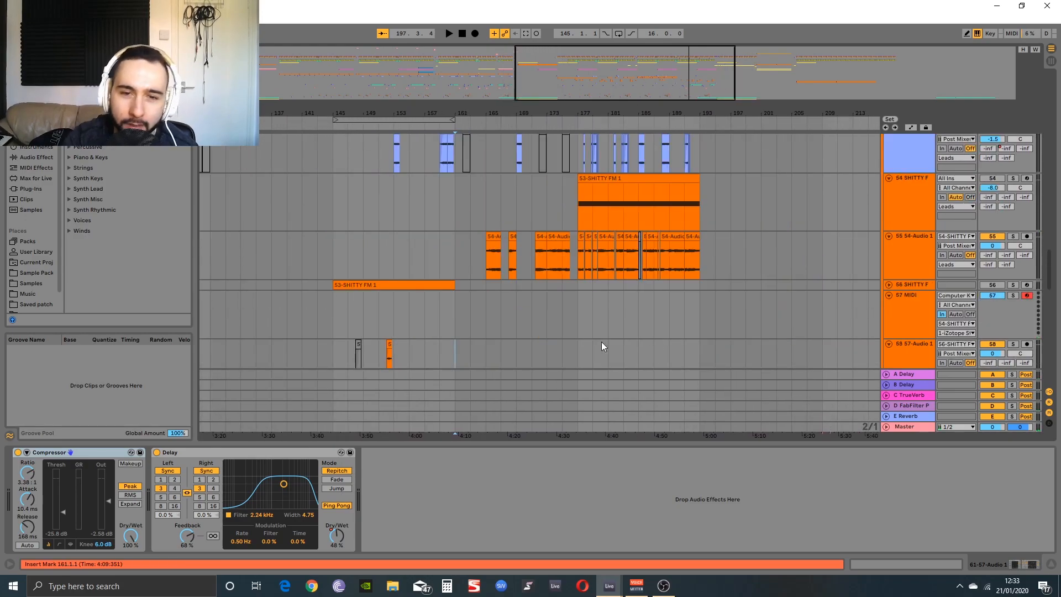
pyautogui.scroll(2, 449, 288)
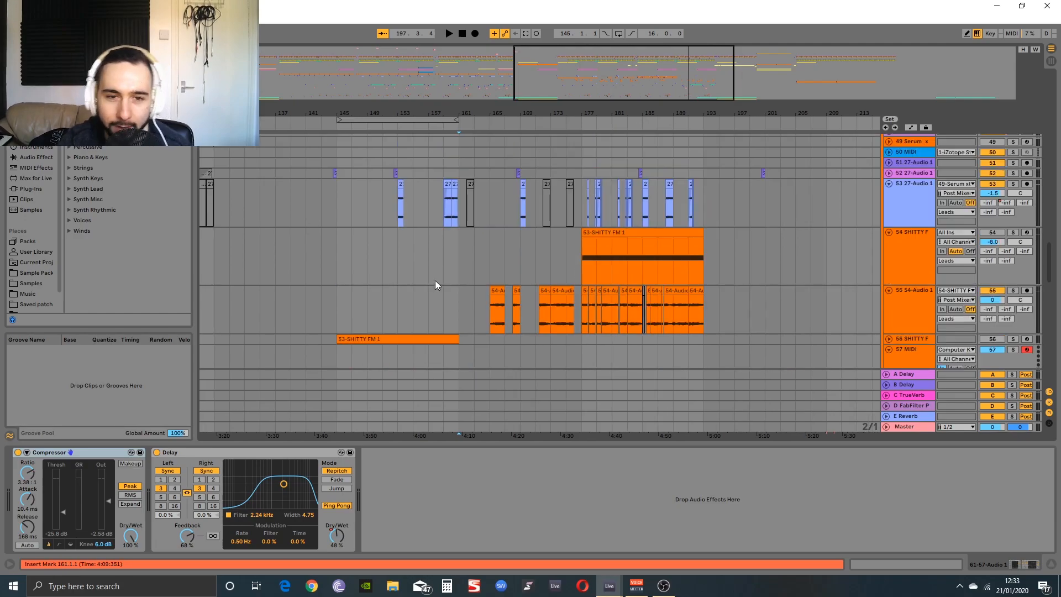
pyautogui.moveTo(568, 182); pyautogui.dragTo(462, 237)
pyautogui.moveTo(325, 244); pyautogui.dragTo(471, 258)
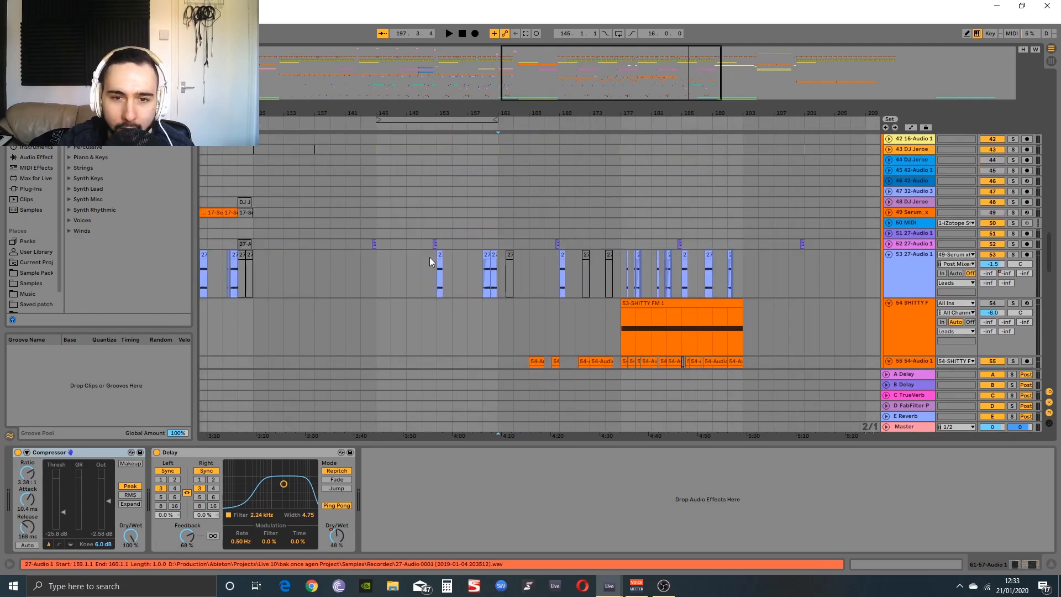
pyautogui.moveTo(287, 274); pyautogui.dragTo(905, 273)
pyautogui.scroll(-4, 663, 260)
pyautogui.scroll(2, 377, 274)
pyautogui.moveTo(378, 275); pyautogui.dragTo(271, 274)
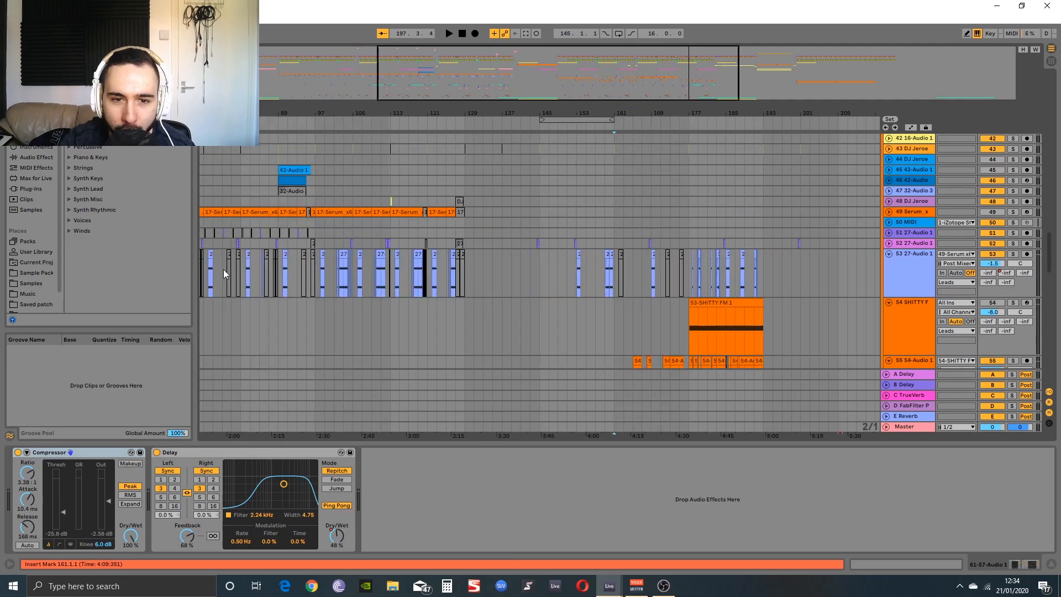
pyautogui.moveTo(668, 254); pyautogui.dragTo(362, 250)
pyautogui.scroll(2, 350, 278)
pyautogui.moveTo(366, 305); pyautogui.dragTo(492, 256)
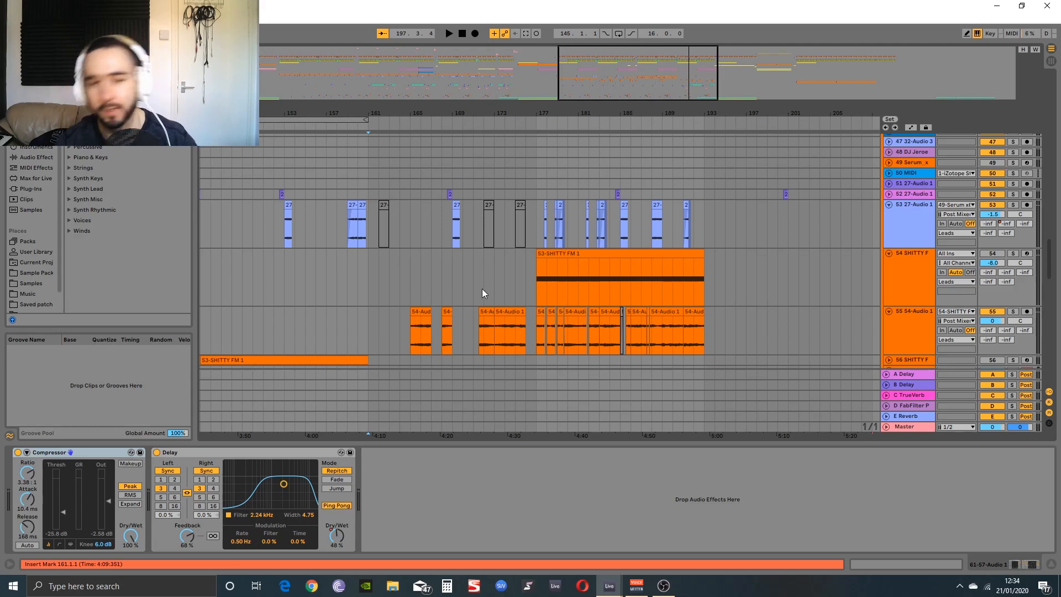
# Compare the chopped 54-Audio clips on track 55 with the SHITTY FM clip on track 54 and the 27-Audio clips on track 53
pyautogui.scroll(-5, 478, 299)
pyautogui.moveTo(599, 276); pyautogui.dragTo(617, 334)
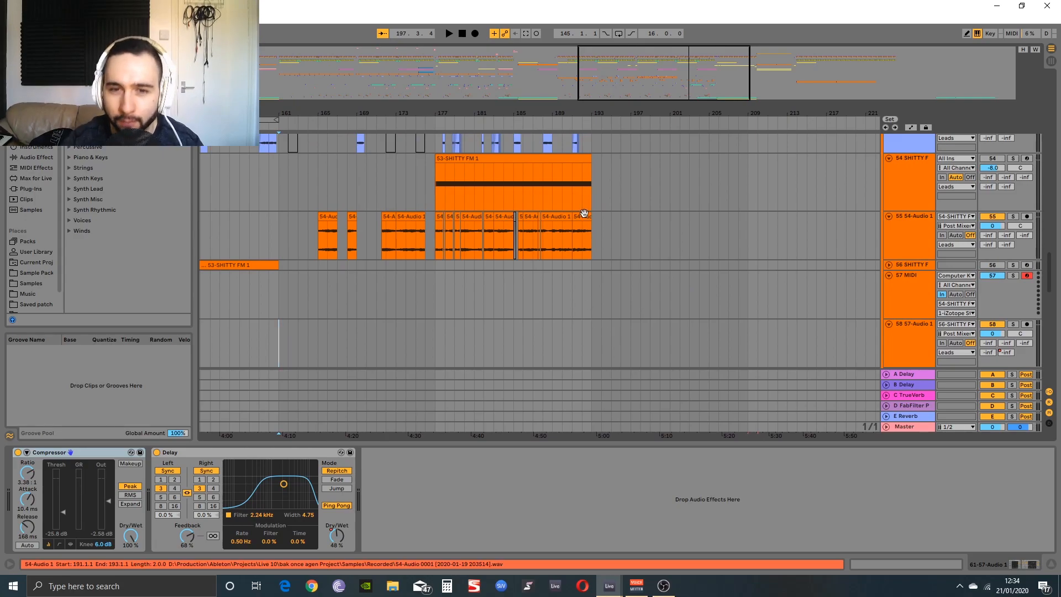
pyautogui.scroll(5, 612, 231)
pyautogui.moveTo(650, 238); pyautogui.dragTo(676, 335)
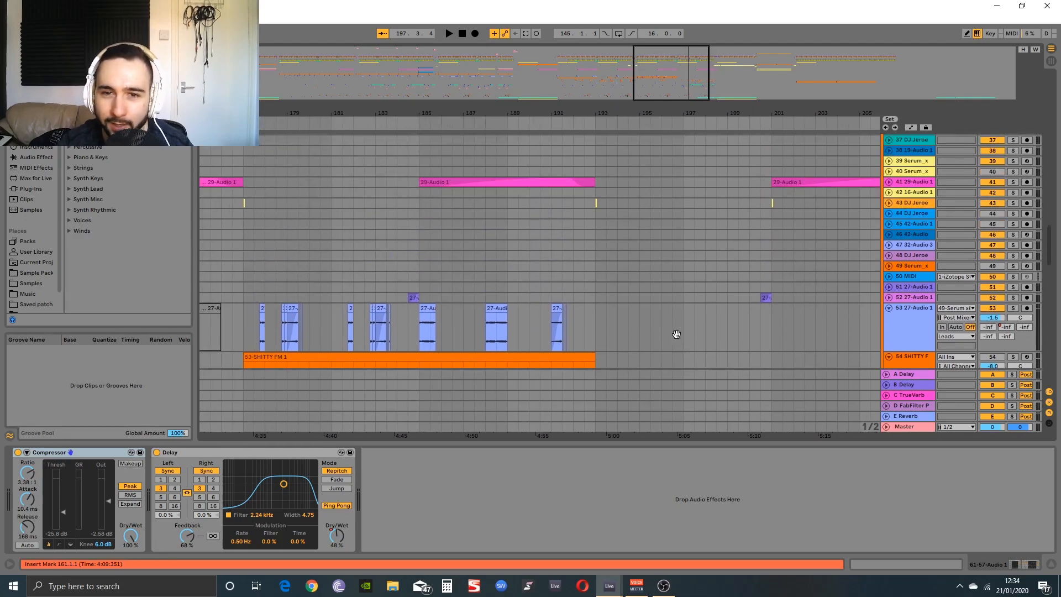
pyautogui.moveTo(496, 290); pyautogui.dragTo(608, 159)
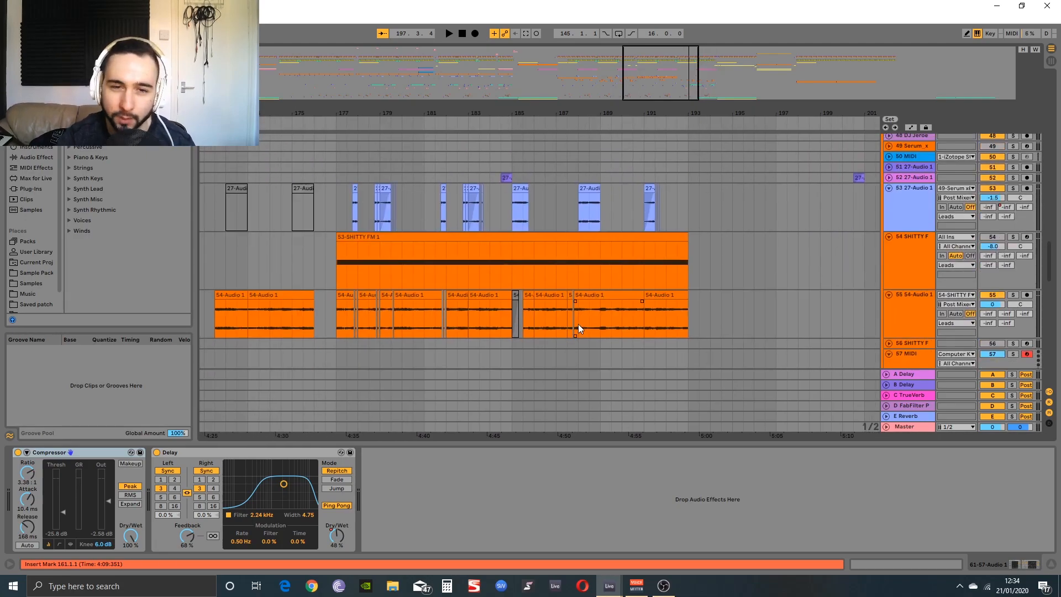
pyautogui.scroll(-3, 557, 204)
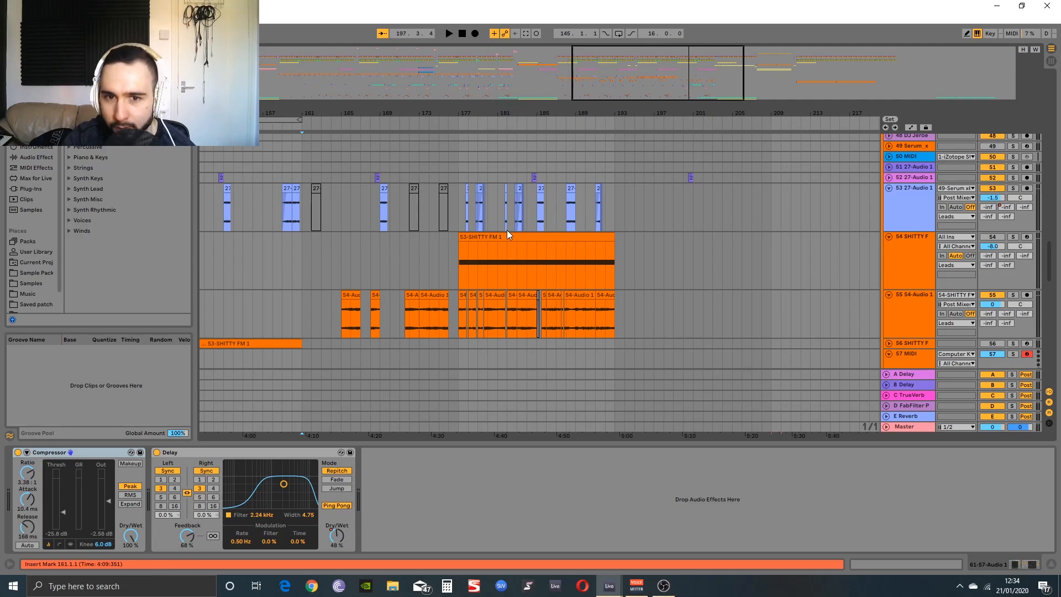
pyautogui.scroll(-3, 431, 238)
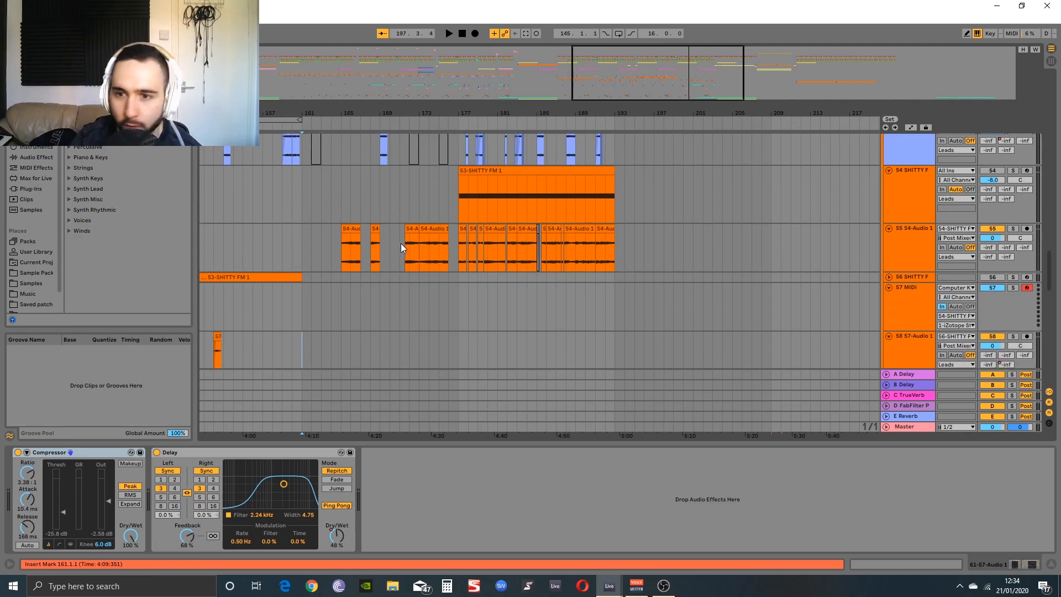
pyautogui.scroll(1, 392, 270)
pyautogui.scroll(3, 392, 275)
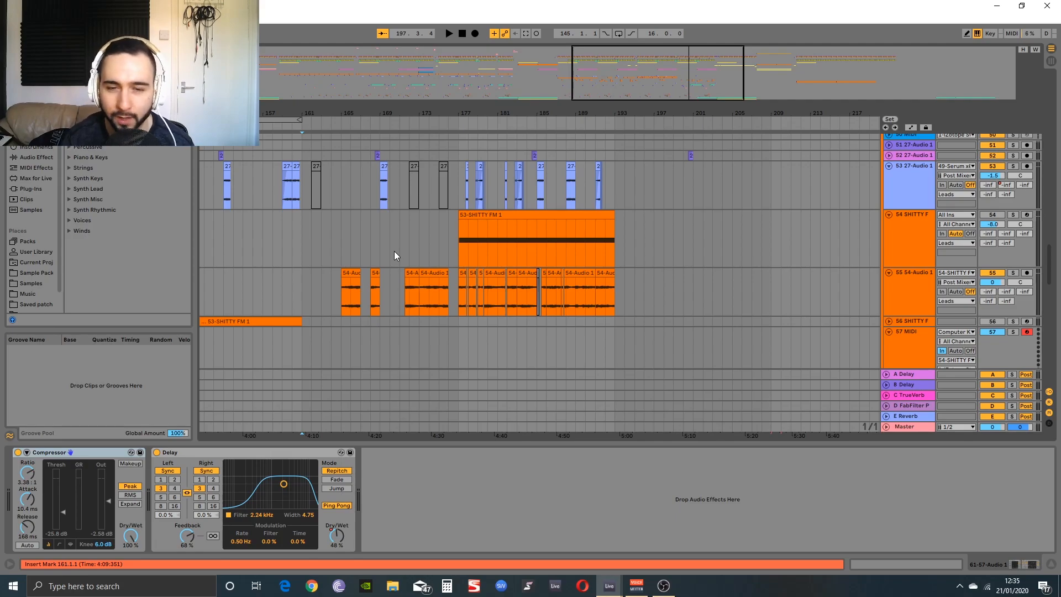
# Select the SHITTY FM clip at bar 177 on track 54 and show the track's effects chain, including EQ Eight and Beat Repeat
pyautogui.moveTo(632, 234); pyautogui.dragTo(554, 169)
pyautogui.moveTo(583, 291); pyautogui.dragTo(574, 333)
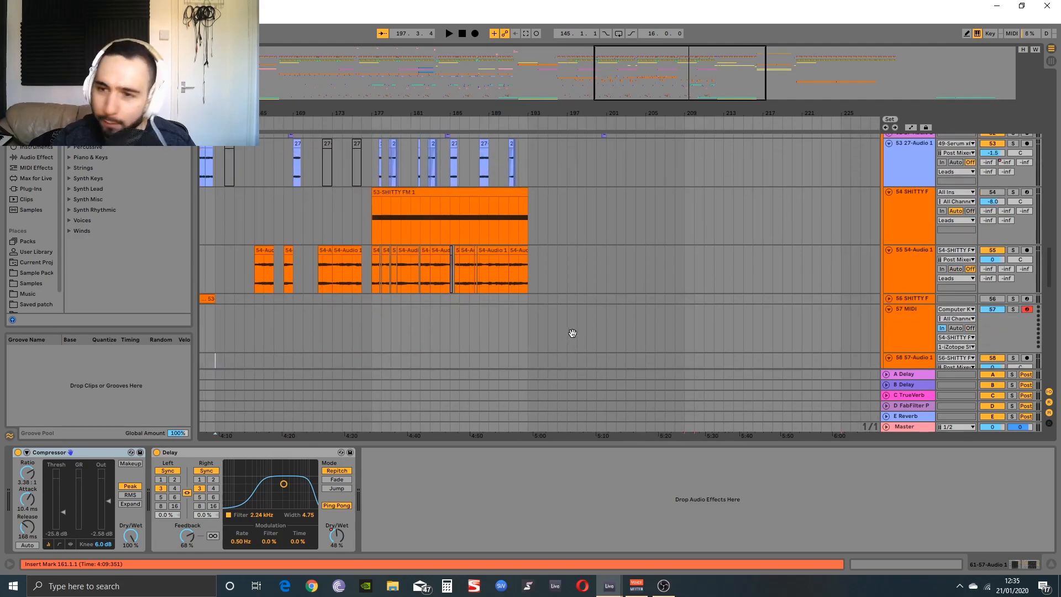
pyautogui.click(429, 192)
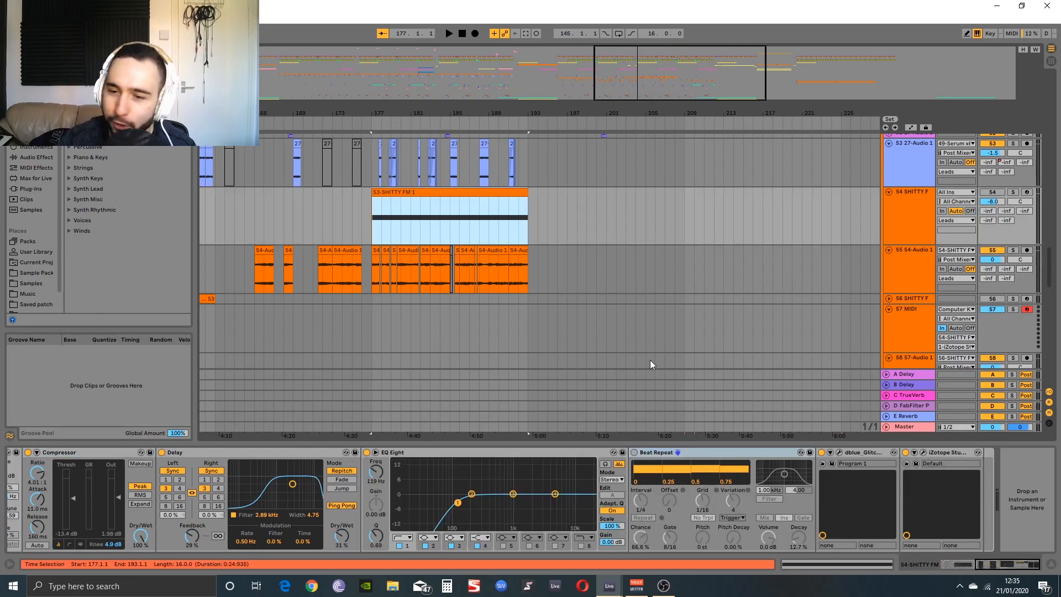
pyautogui.moveTo(625, 248); pyautogui.dragTo(623, 292)
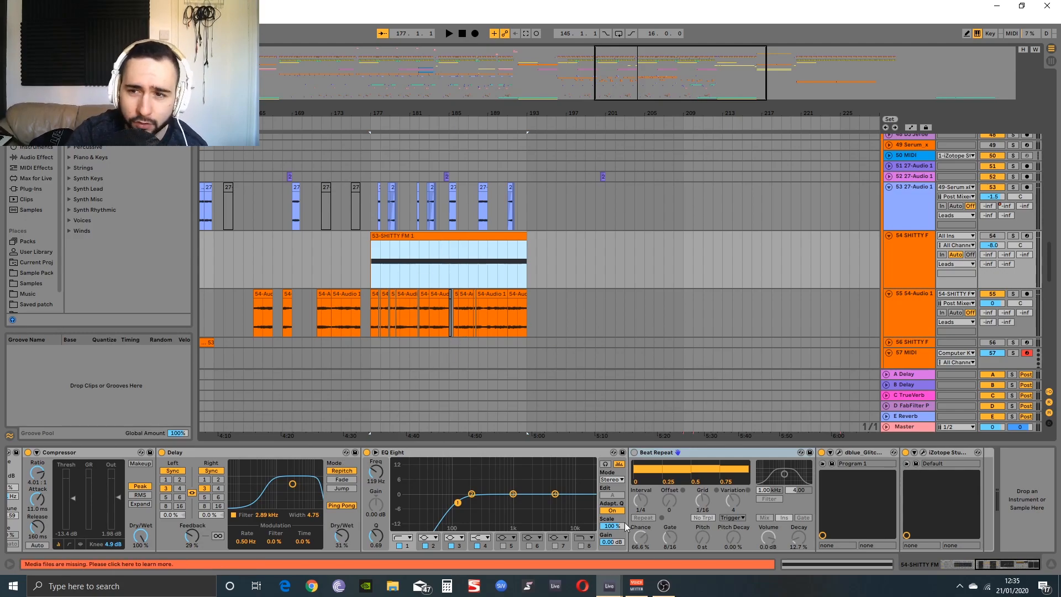
pyautogui.click(741, 260)
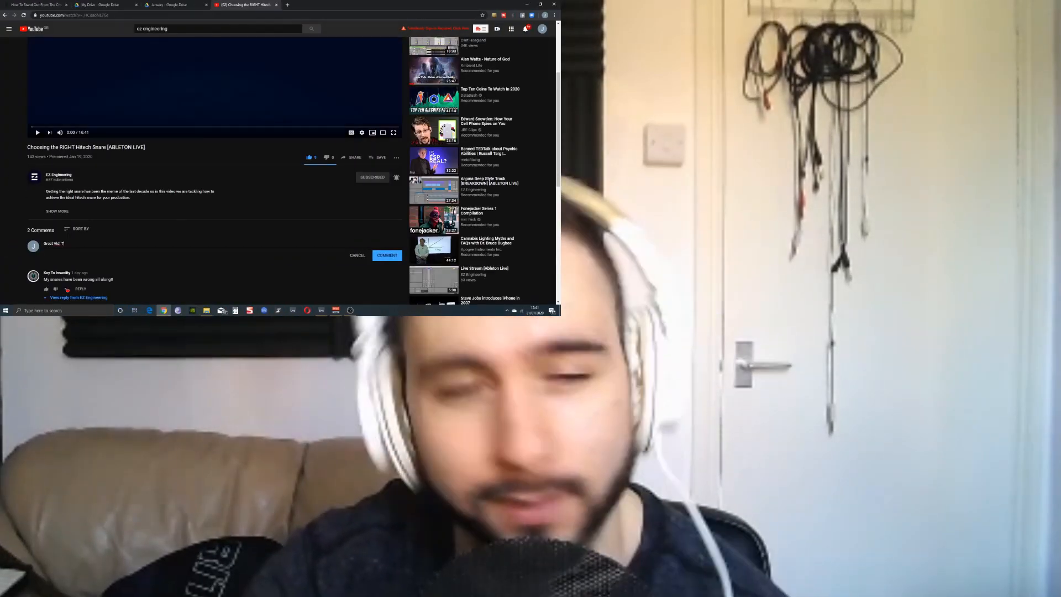
# Switch to YouTube in the browser and post the comment "Great Vid! Thank you!" under the video Choosing the RIGHT Hitech Snare
pyautogui.write('Thank you!')
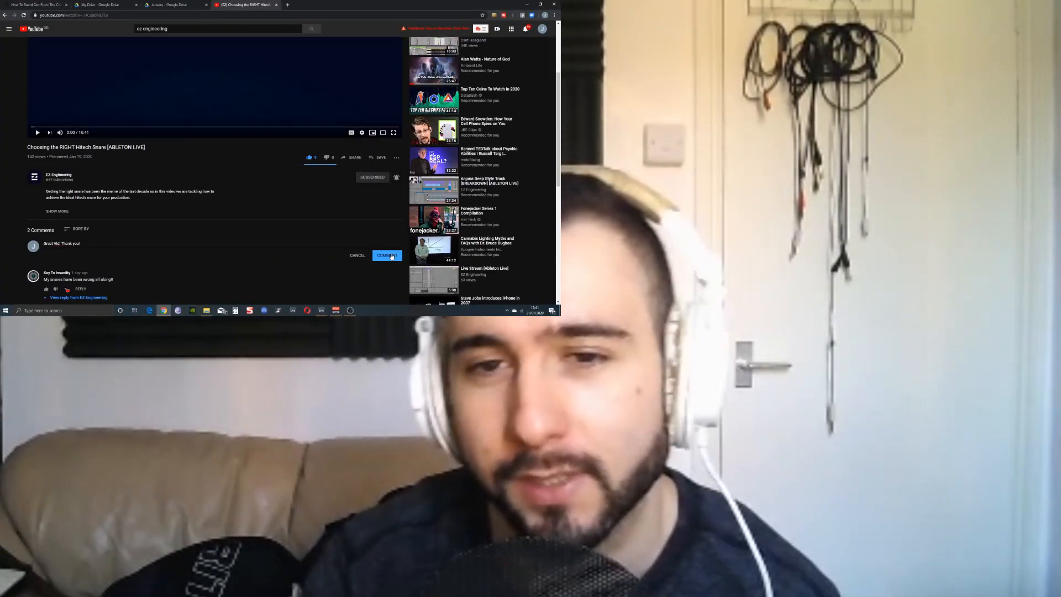
pyautogui.click(391, 256)
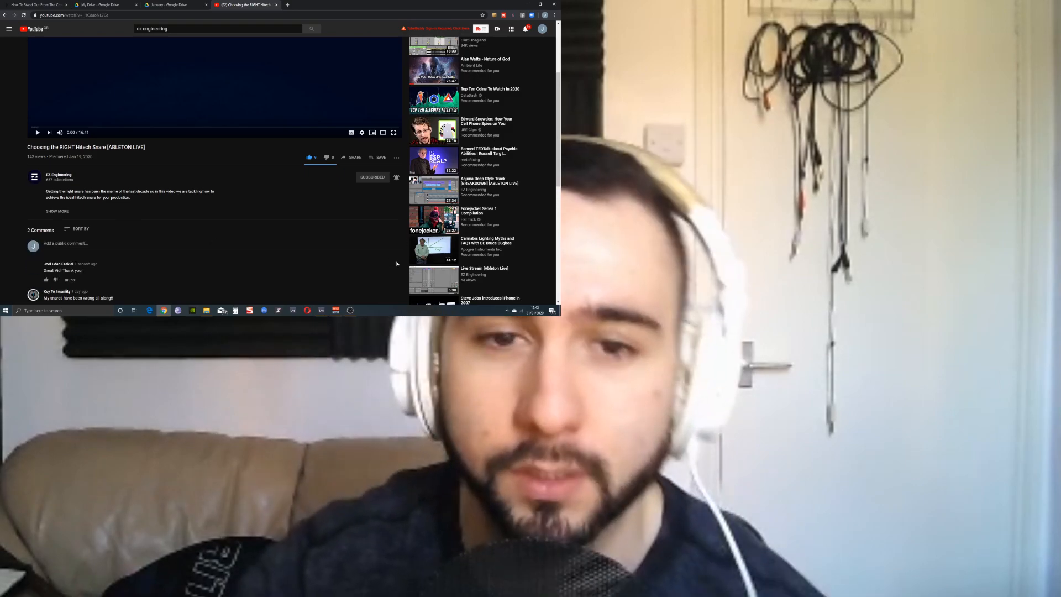